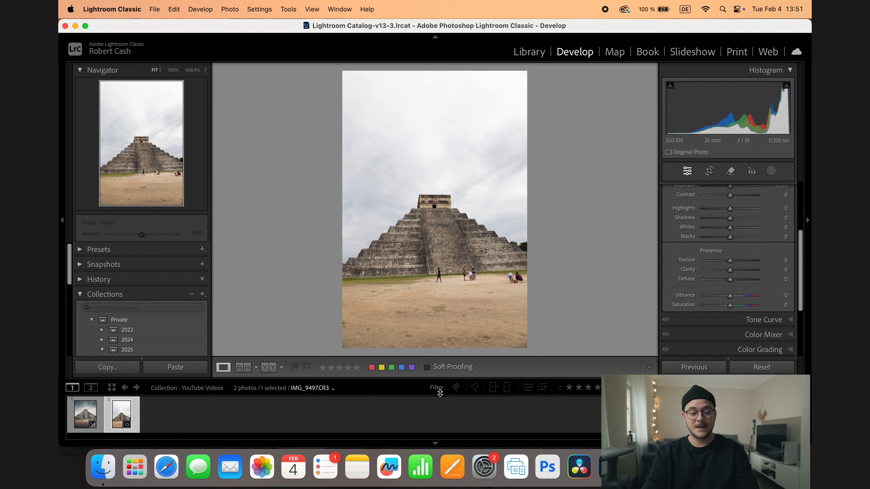
Set the photo's tone to Exposure −0.65, Contrast +18, Highlights −35, Shadows +36, Whites +33 and Blacks −20
{"action": "scroll", "coordinate": [731, 289], "scroll_direction": "up", "scroll_amount": 3}
{"action": "left_click_drag", "start_coordinate": [730, 290], "coordinate": [738, 318]}
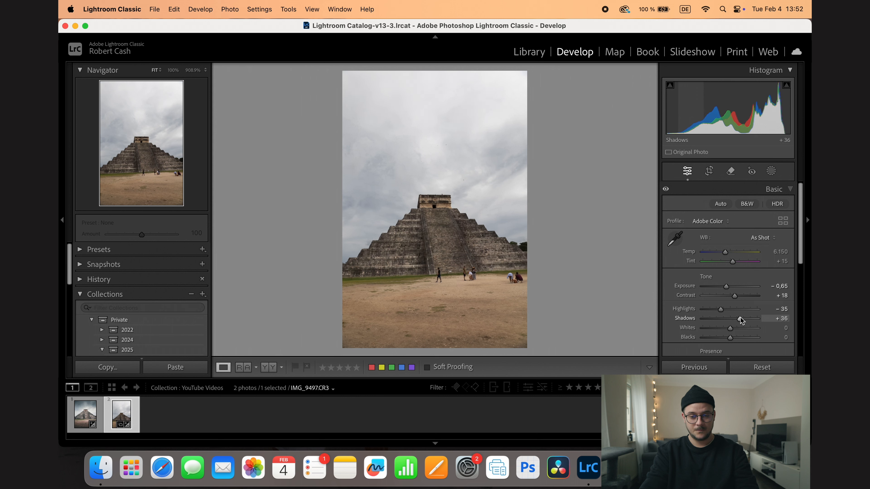
{"action": "mouse_move", "coordinate": [732, 329]}
{"action": "left_mouse_down"}
{"action": "mouse_move", "coordinate": [741, 329]}
{"action": "mouse_move", "coordinate": [726, 340]}
{"action": "left_mouse_up"}
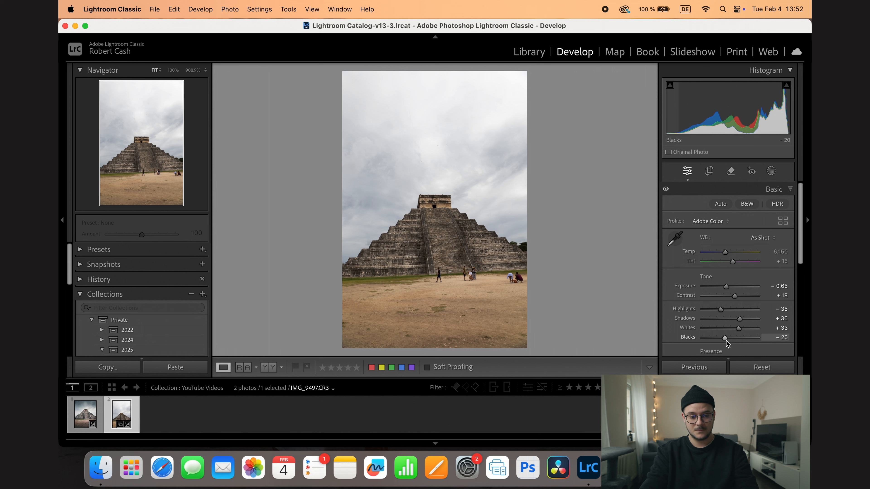
{"action": "left_click_drag", "start_coordinate": [721, 340], "coordinate": [725, 339]}
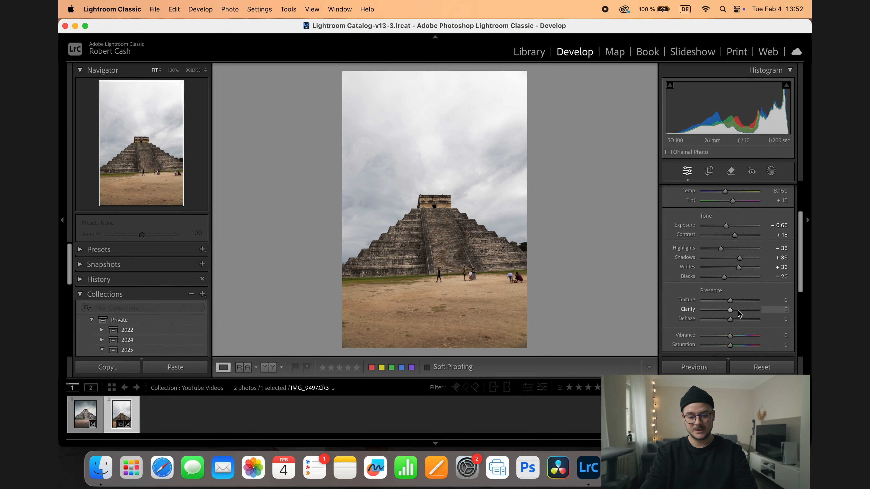
Set the presence values to Clarity −19, Dehaze −12, Vibrance +13 and Saturation −17
{"action": "scroll", "coordinate": [738, 313], "scroll_direction": "down", "scroll_amount": 1}
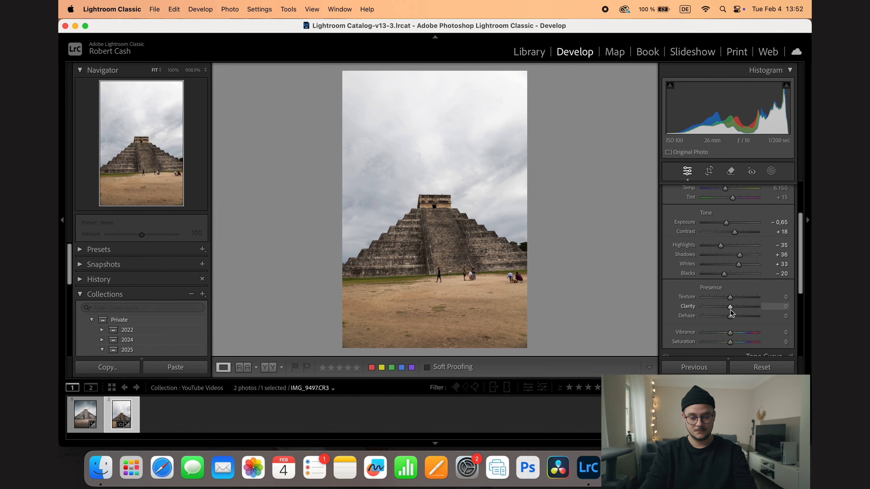
{"action": "left_click_drag", "start_coordinate": [731, 309], "coordinate": [727, 320]}
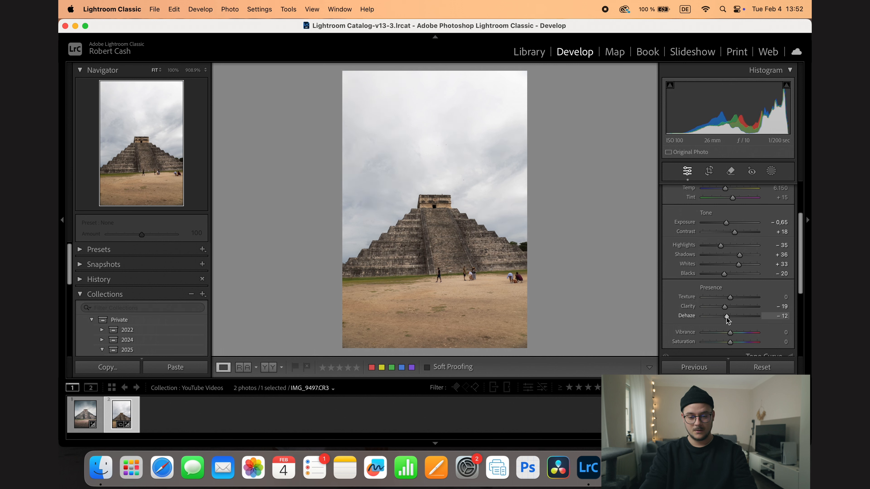
{"action": "scroll", "coordinate": [699, 305], "scroll_direction": "down", "scroll_amount": 3}
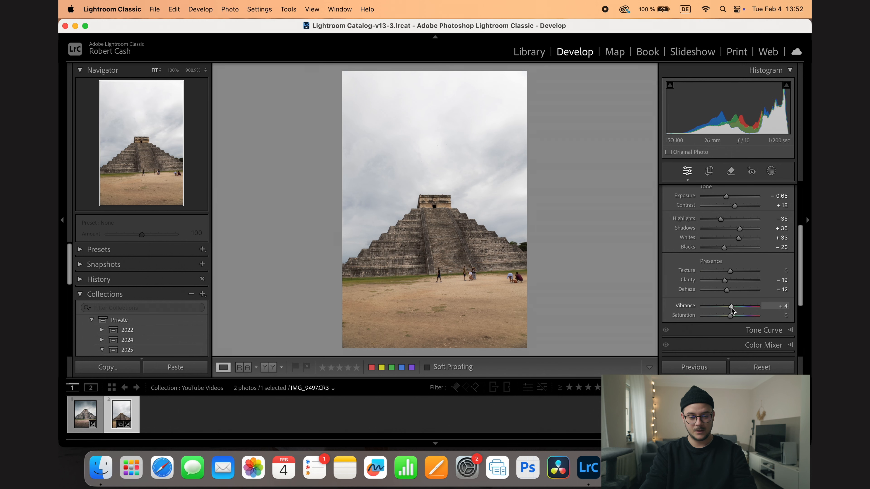
{"action": "left_click_drag", "start_coordinate": [731, 308], "coordinate": [732, 308]}
{"action": "left_click_drag", "start_coordinate": [730, 317], "coordinate": [725, 316]}
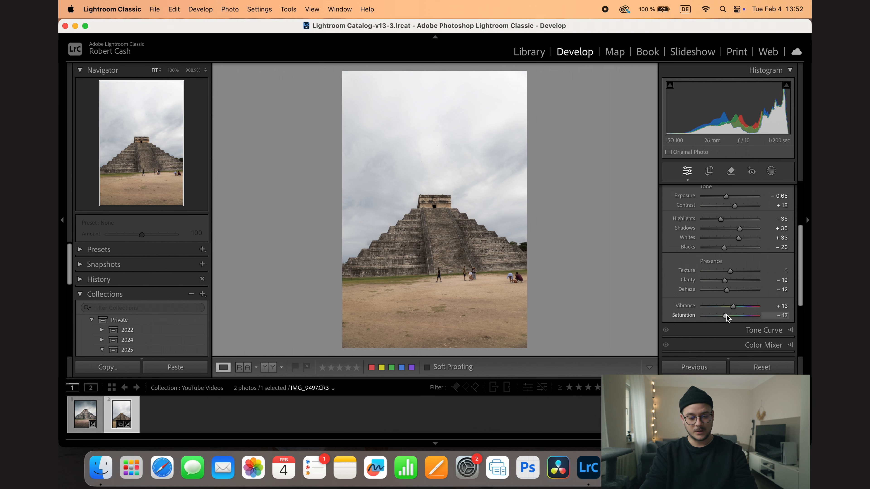
Shape a faded S-curve in the point tone curve, with the black point at 0/10, shadows at 63/56 and the white point at 255/242
{"action": "scroll", "coordinate": [749, 320], "scroll_direction": "down", "scroll_amount": 1}
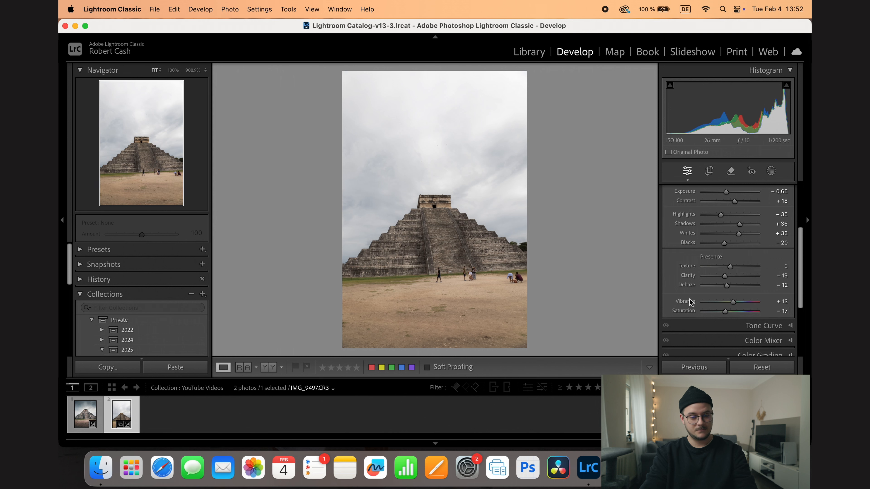
{"action": "left_click", "coordinate": [773, 326]}
{"action": "left_click_drag", "start_coordinate": [675, 319], "coordinate": [673, 319]}
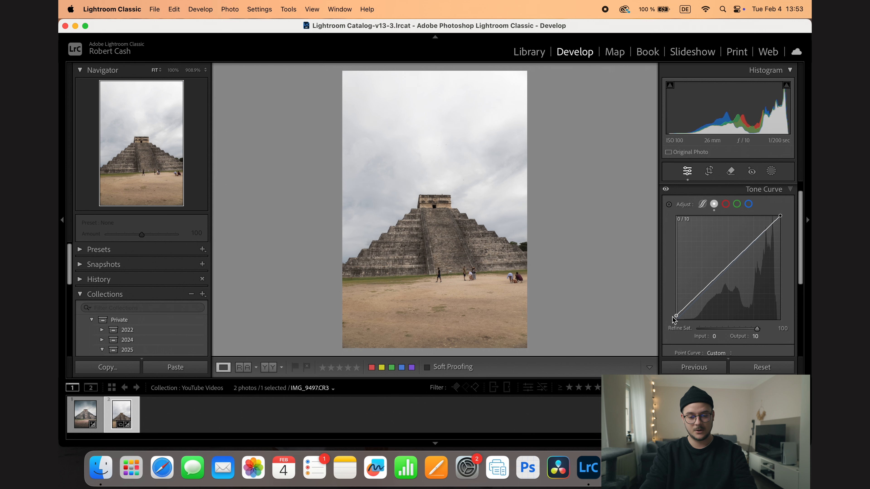
{"action": "left_click", "coordinate": [701, 293]}
{"action": "left_click_drag", "start_coordinate": [701, 294], "coordinate": [701, 298]}
{"action": "left_click_drag", "start_coordinate": [754, 246], "coordinate": [753, 241]}
{"action": "left_click_drag", "start_coordinate": [780, 215], "coordinate": [781, 220]}
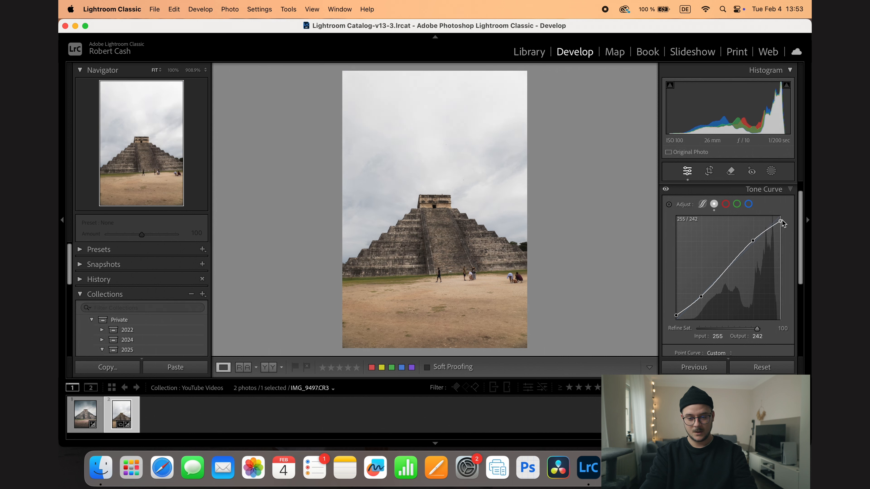
{"action": "left_click_drag", "start_coordinate": [701, 297], "coordinate": [701, 298]}
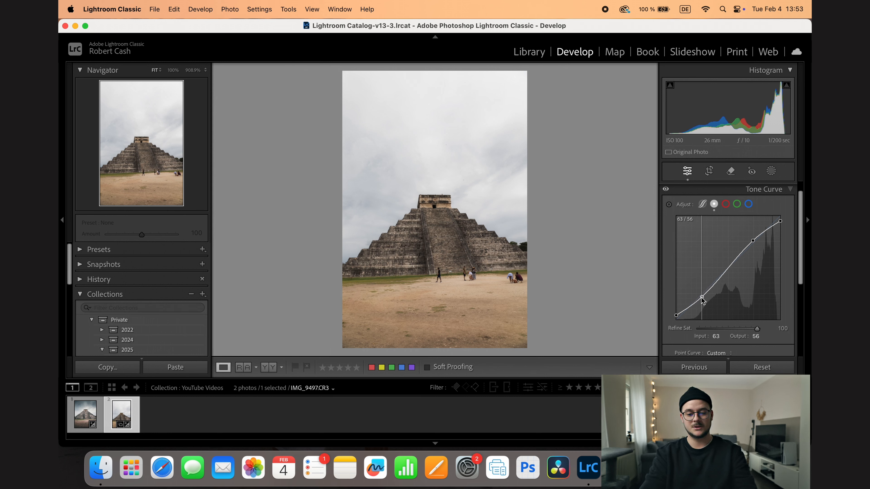
{"action": "left_click_drag", "start_coordinate": [752, 241], "coordinate": [755, 242]}
In the Color Mixer, shift the orange hue toward red and reduce orange saturation and luminance
{"action": "scroll", "coordinate": [754, 242], "scroll_direction": "down", "scroll_amount": 3}
{"action": "left_click", "coordinate": [764, 269]}
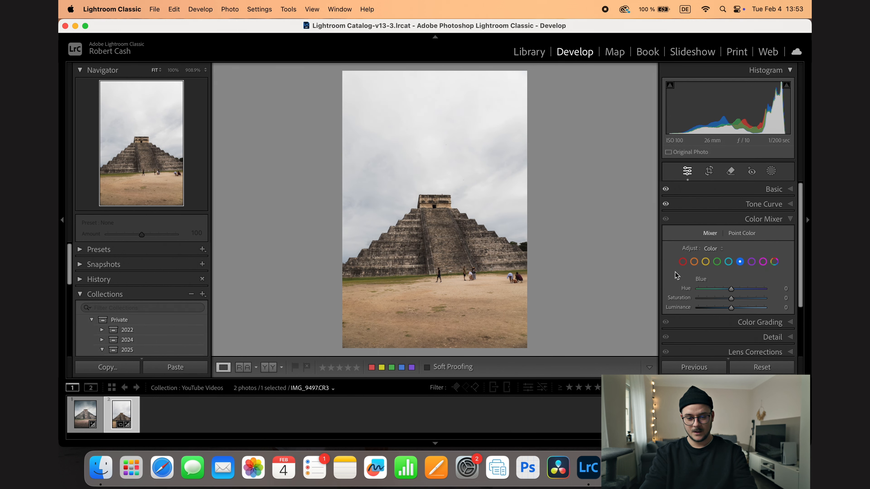
{"action": "left_click", "coordinate": [694, 263]}
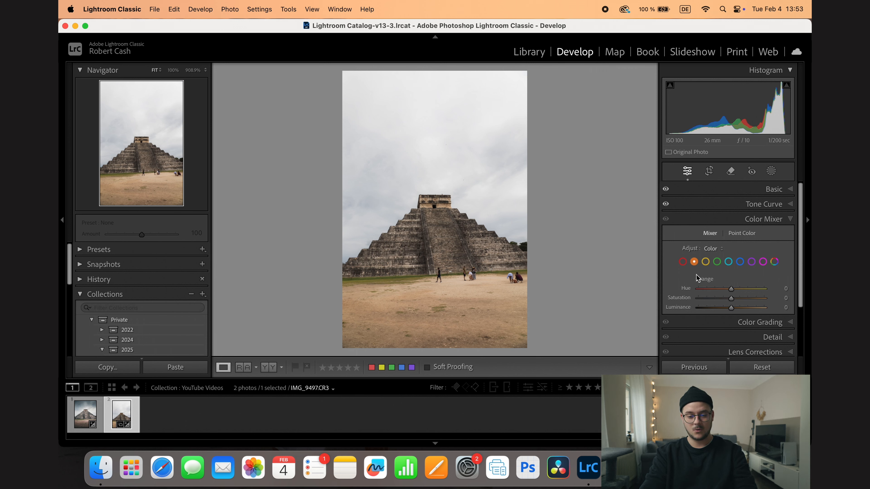
{"action": "left_click_drag", "start_coordinate": [732, 292], "coordinate": [730, 291]}
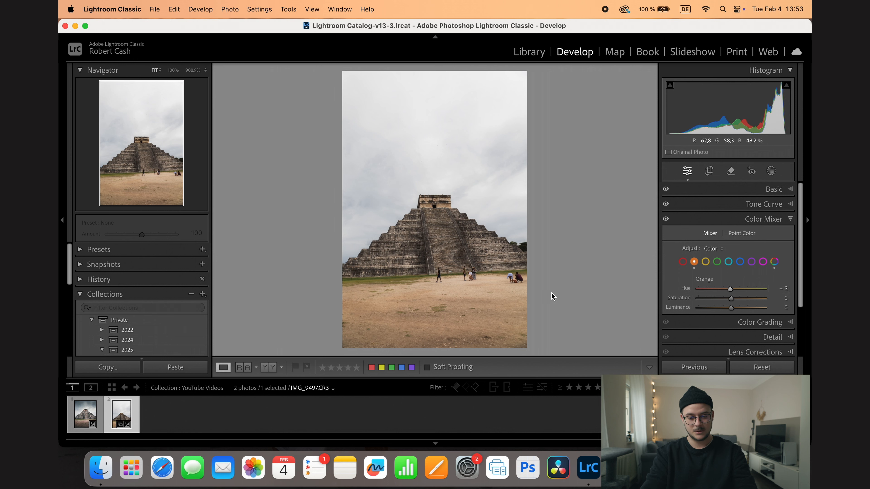
{"action": "left_click_drag", "start_coordinate": [730, 293], "coordinate": [725, 293]}
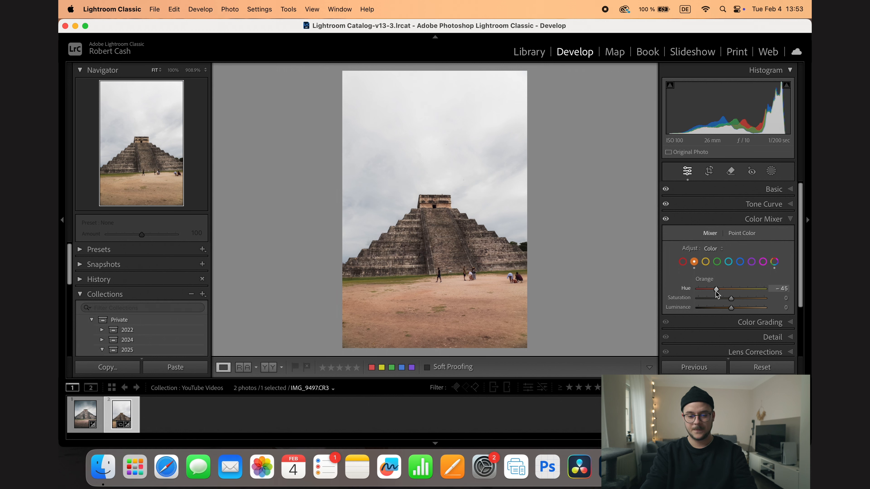
{"action": "mouse_move", "coordinate": [730, 301]}
{"action": "left_mouse_down"}
{"action": "mouse_move", "coordinate": [733, 309]}
{"action": "mouse_move", "coordinate": [717, 310]}
{"action": "left_mouse_up"}
Set the yellow range in the Color Mixer to Hue −19, Saturation −25 and Luminance +10
{"action": "left_click", "coordinate": [705, 262]}
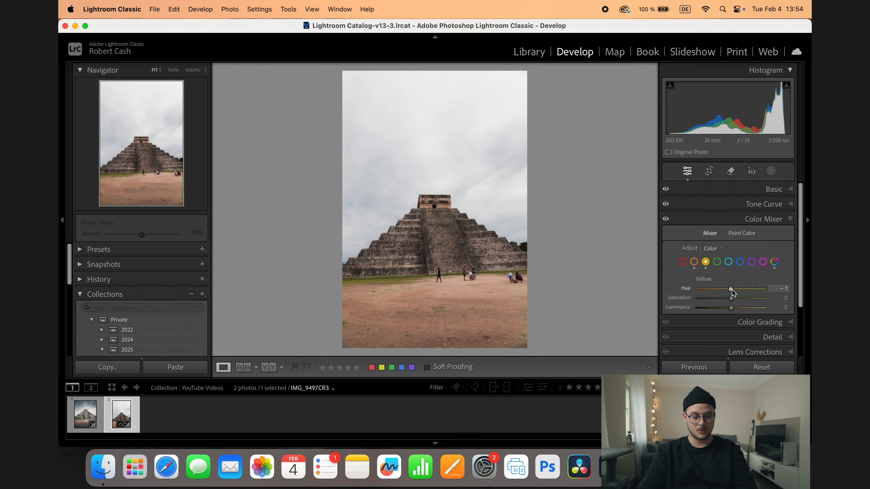
{"action": "left_click_drag", "start_coordinate": [729, 289], "coordinate": [727, 290]}
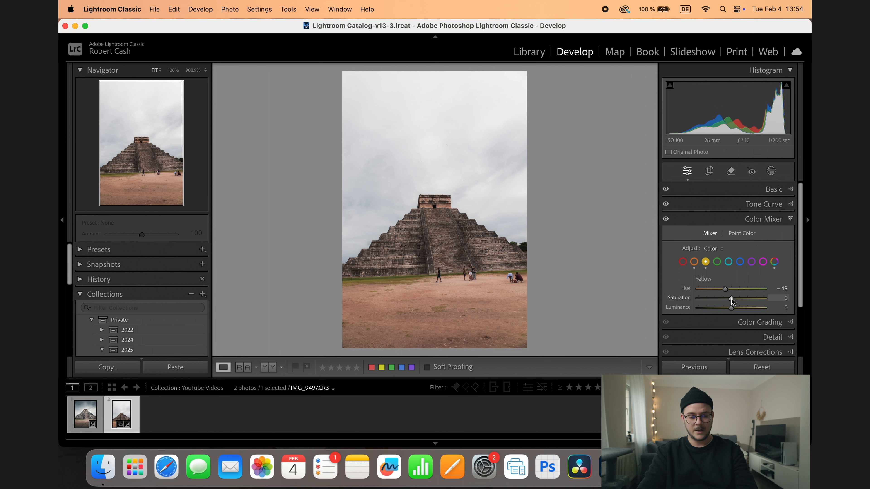
{"action": "left_click_drag", "start_coordinate": [729, 299], "coordinate": [722, 298]}
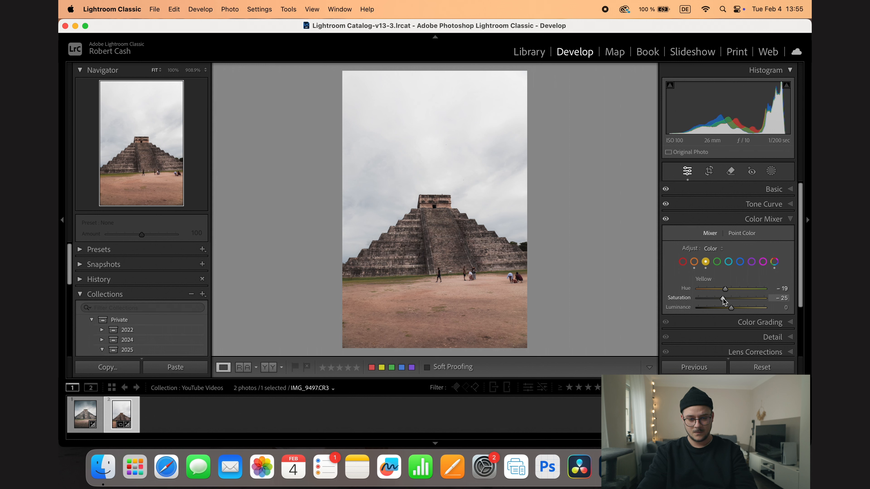
{"action": "left_click_drag", "start_coordinate": [731, 307], "coordinate": [735, 308]}
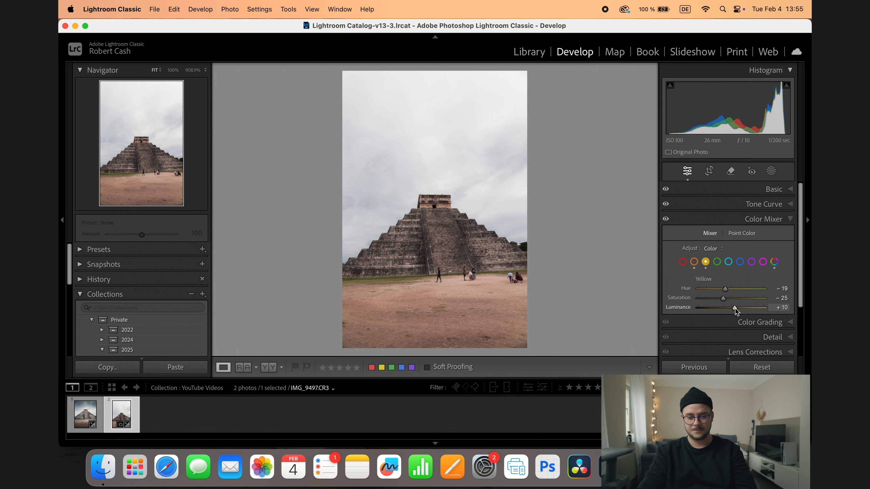
Set the green range in the Color Mixer to Hue −38, Saturation −32 and Luminance +35
{"action": "left_click", "coordinate": [716, 262]}
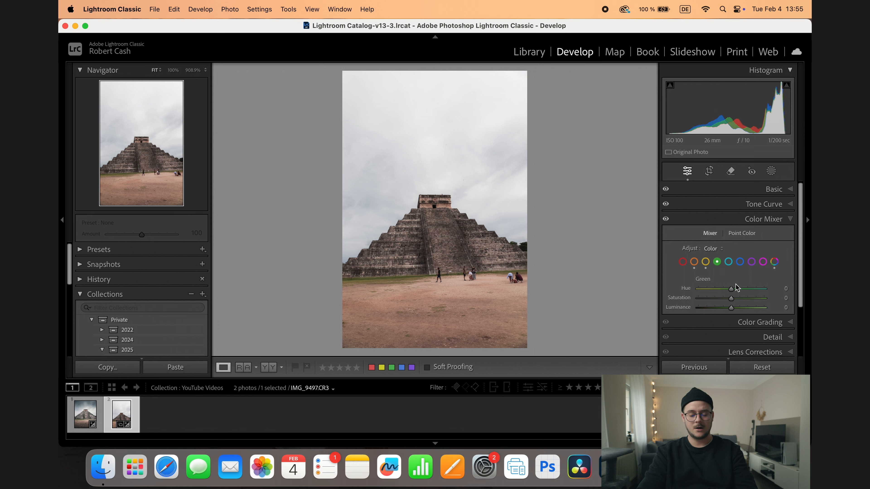
{"action": "left_click_drag", "start_coordinate": [731, 290], "coordinate": [721, 290]}
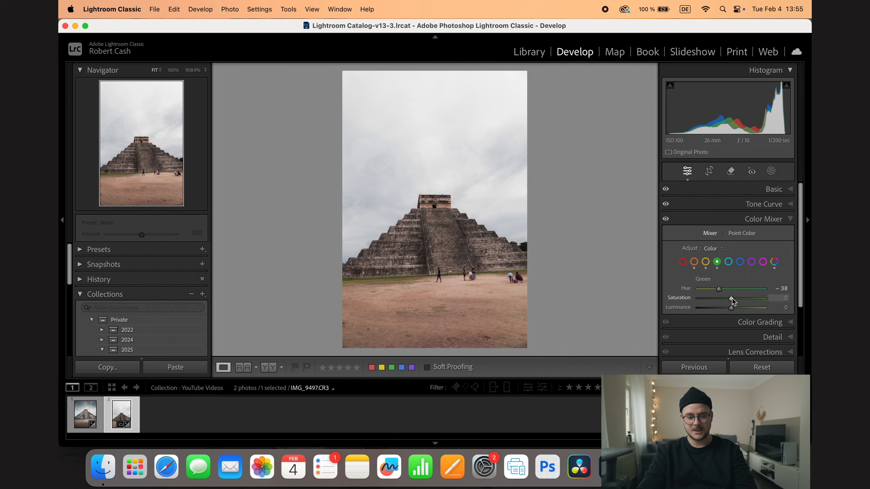
{"action": "left_click_drag", "start_coordinate": [729, 298], "coordinate": [744, 308]}
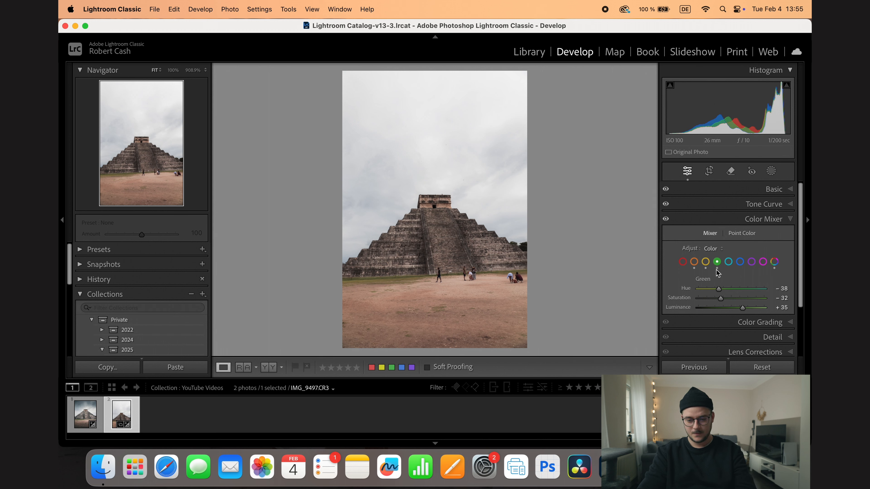
Set the blue saturation to −55 and the magenta saturation to −100 in the Color Mixer
{"action": "left_click", "coordinate": [728, 262]}
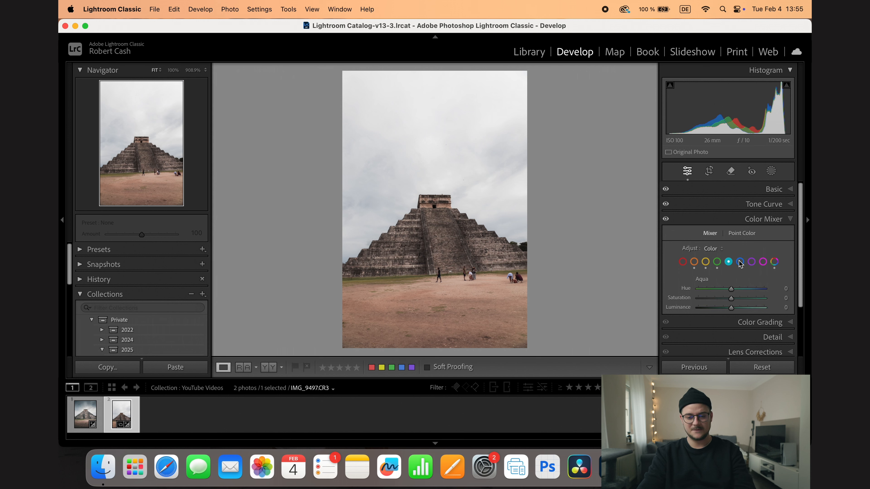
{"action": "left_click", "coordinate": [740, 262]}
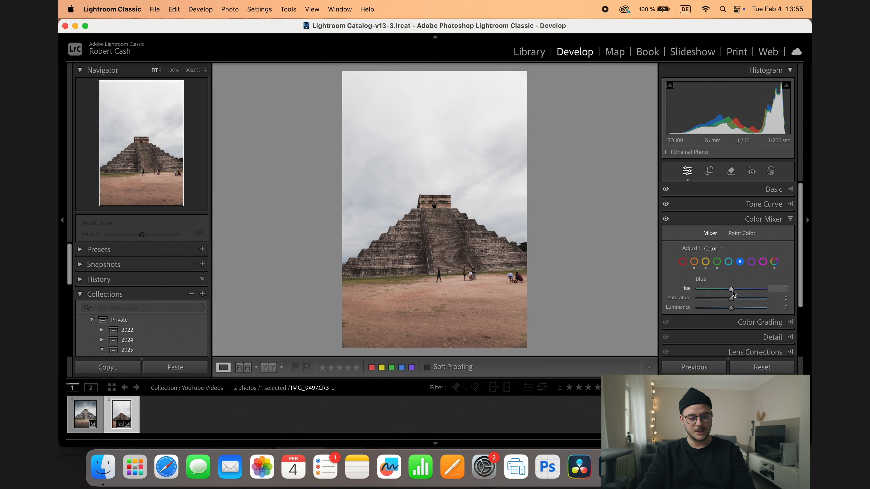
{"action": "left_click_drag", "start_coordinate": [732, 298], "coordinate": [718, 302]}
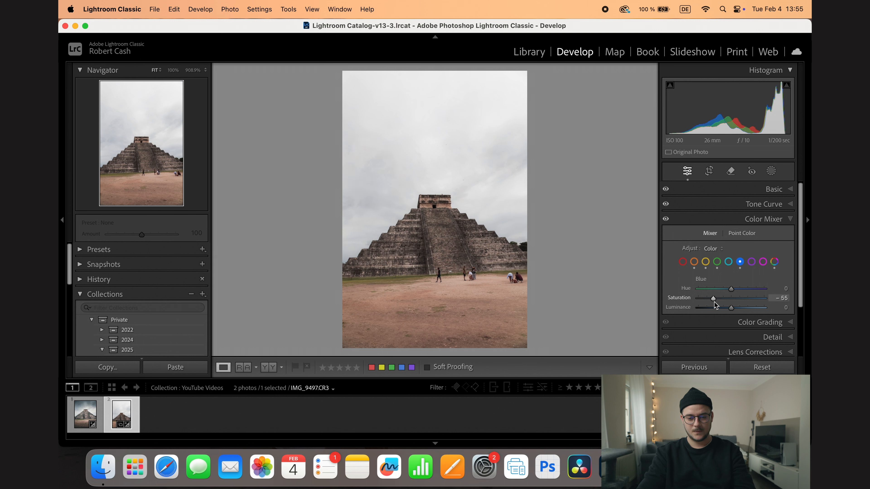
{"action": "left_click", "coordinate": [751, 263]}
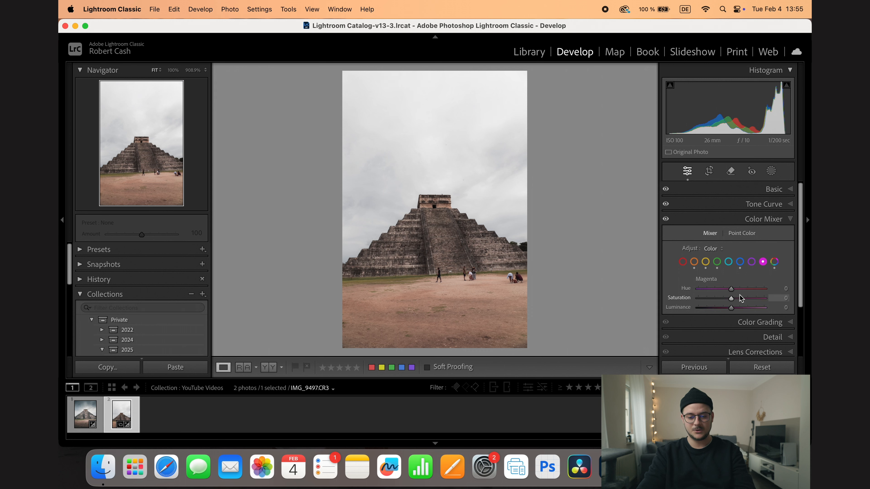
{"action": "left_click", "coordinate": [762, 262]}
{"action": "left_click_drag", "start_coordinate": [731, 299], "coordinate": [679, 306]}
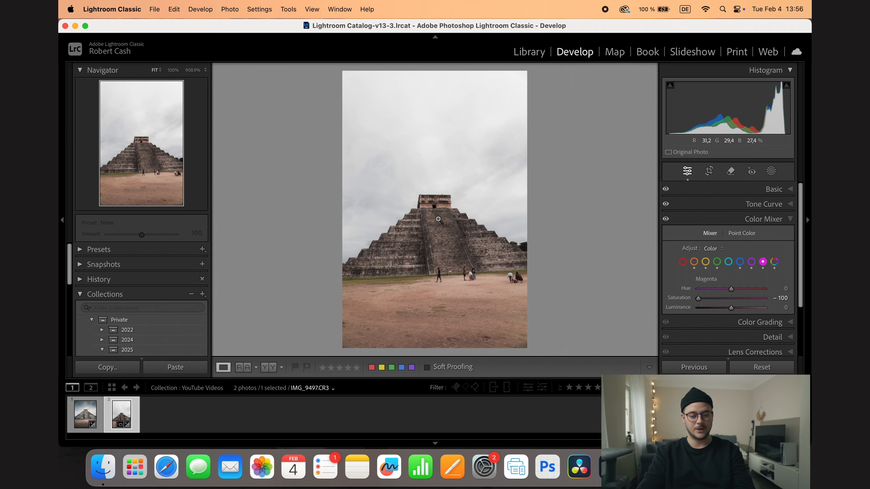
Color grade the photo with blue midtones at hue 214 and saturation 11, slightly blue shadows and slightly orange highlights
{"action": "left_click", "coordinate": [769, 219]}
{"action": "left_click", "coordinate": [770, 231]}
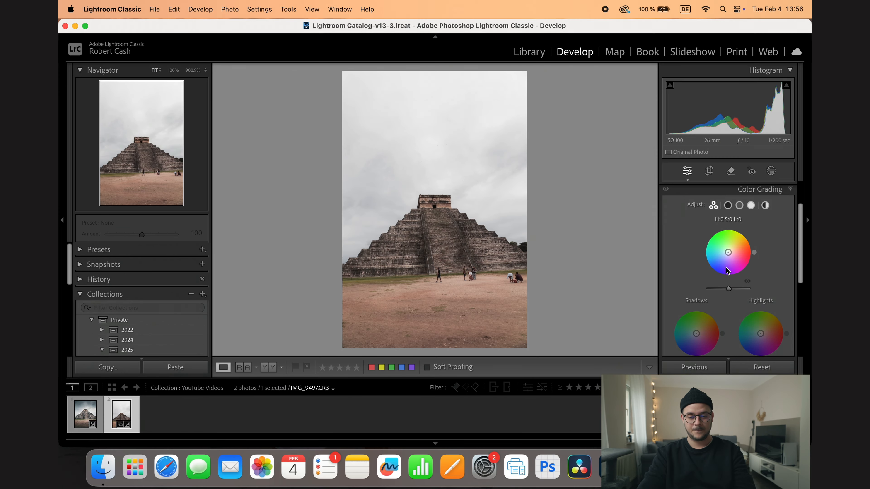
{"action": "left_click_drag", "start_coordinate": [728, 252], "coordinate": [725, 253]}
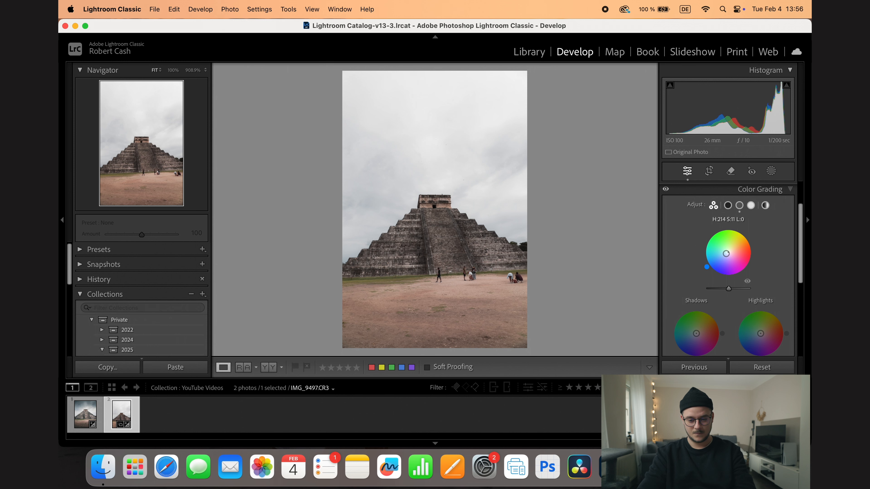
{"action": "left_click_drag", "start_coordinate": [696, 333], "coordinate": [695, 335]}
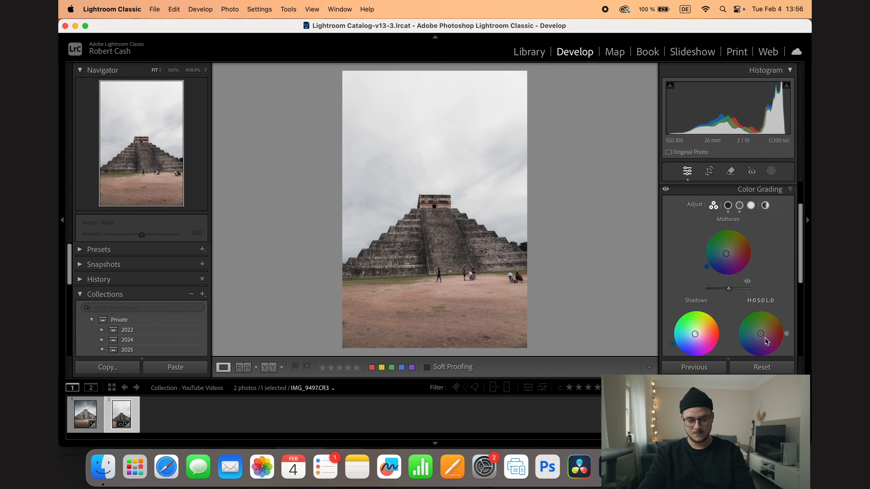
{"action": "left_click_drag", "start_coordinate": [760, 334], "coordinate": [762, 332]}
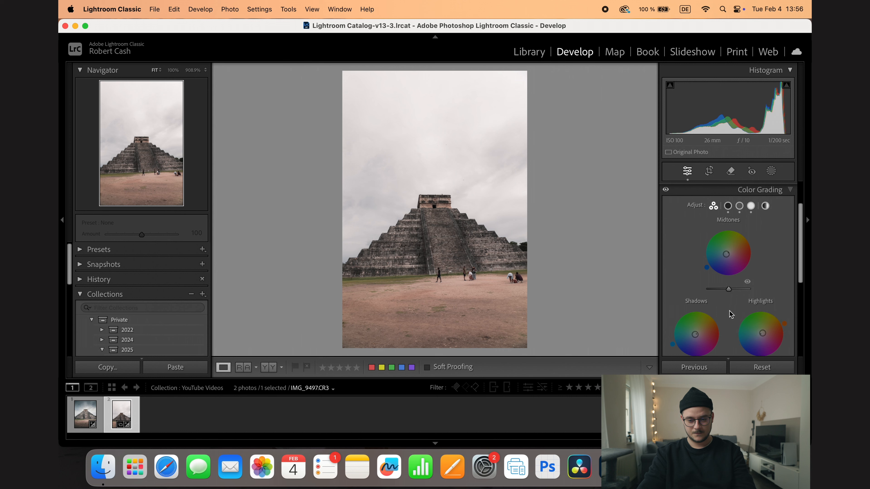
Compare the photo with and without the lens profile corrections, leaving the corrections enabled
{"action": "scroll", "coordinate": [731, 313], "scroll_direction": "down", "scroll_amount": 3}
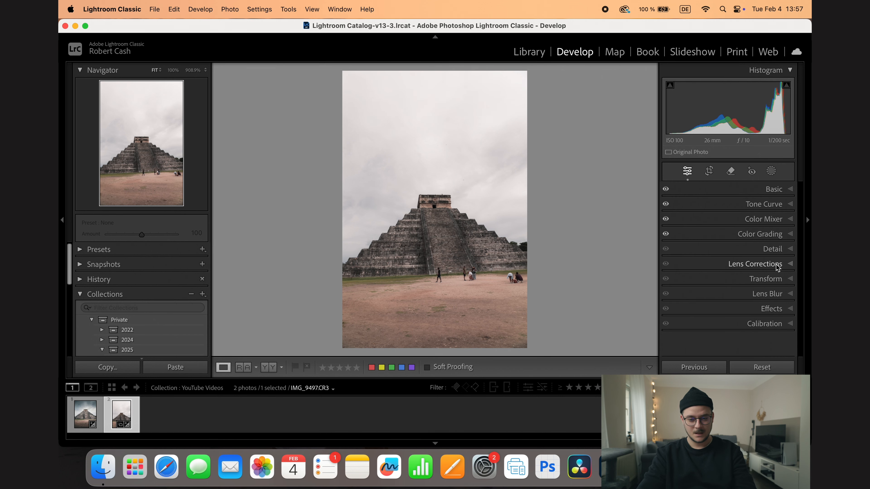
{"action": "left_click", "coordinate": [763, 261]}
{"action": "scroll", "coordinate": [767, 301], "scroll_direction": "down", "scroll_amount": 1}
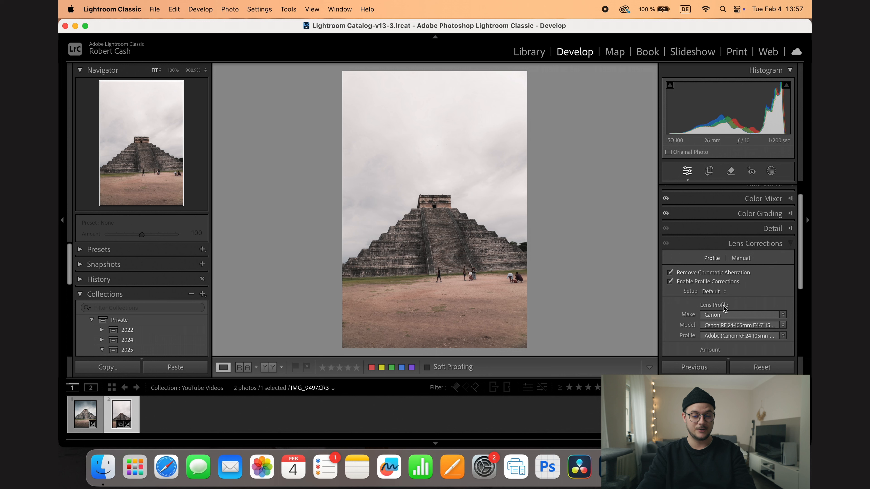
{"action": "left_click", "coordinate": [670, 282]}
{"action": "left_click", "coordinate": [670, 282]}
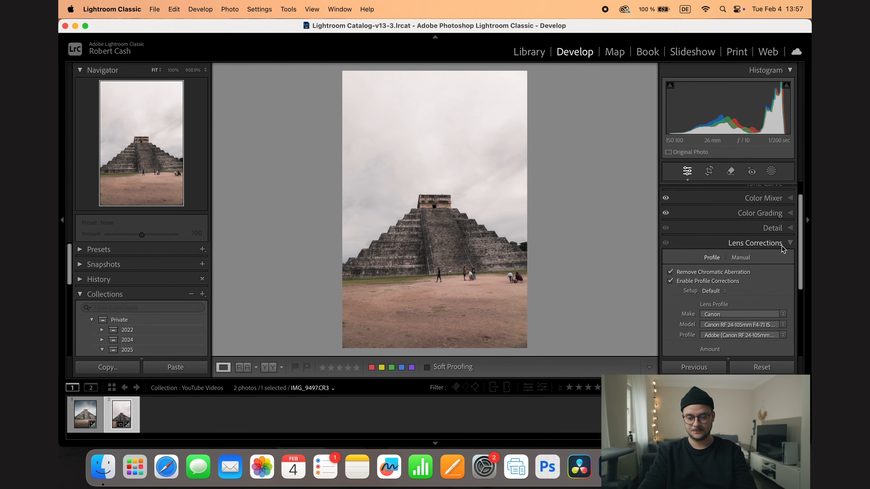
{"action": "left_click", "coordinate": [755, 243]}
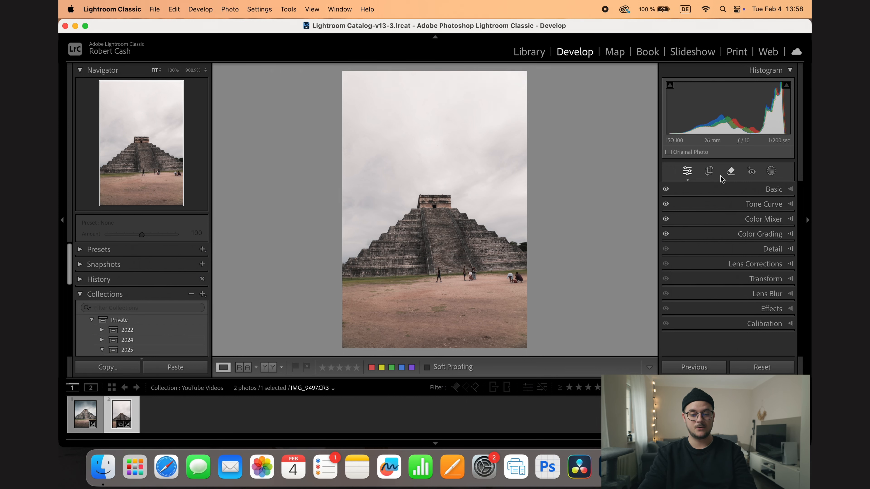
Crop the photo to a 4 x 5 / 8 x 10 aspect, trimming the empty sky at the top, and straighten it automatically
{"action": "left_click", "coordinate": [709, 171]}
{"action": "left_click", "coordinate": [768, 207]}
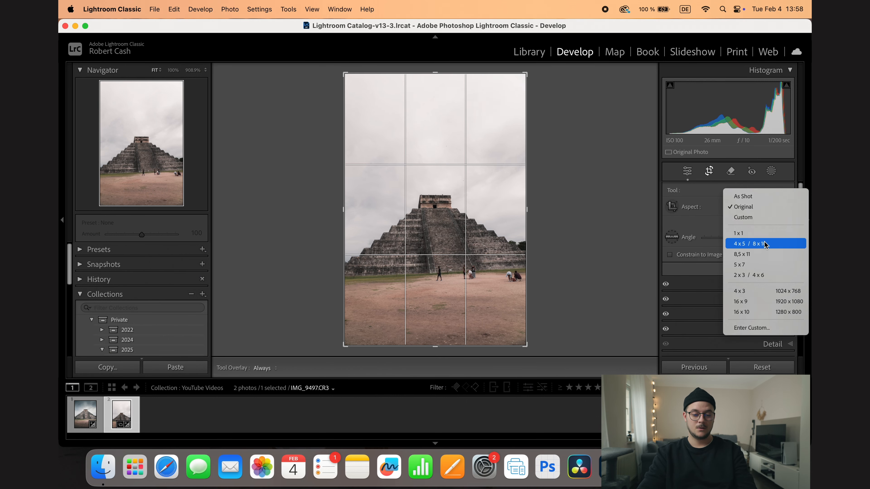
{"action": "left_click", "coordinate": [749, 243]}
{"action": "left_click_drag", "start_coordinate": [471, 249], "coordinate": [466, 223]}
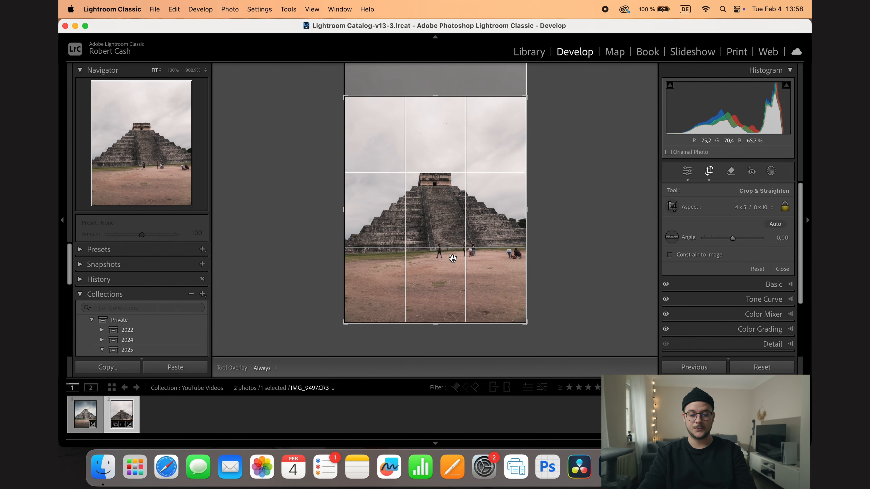
{"action": "left_click", "coordinate": [776, 225]}
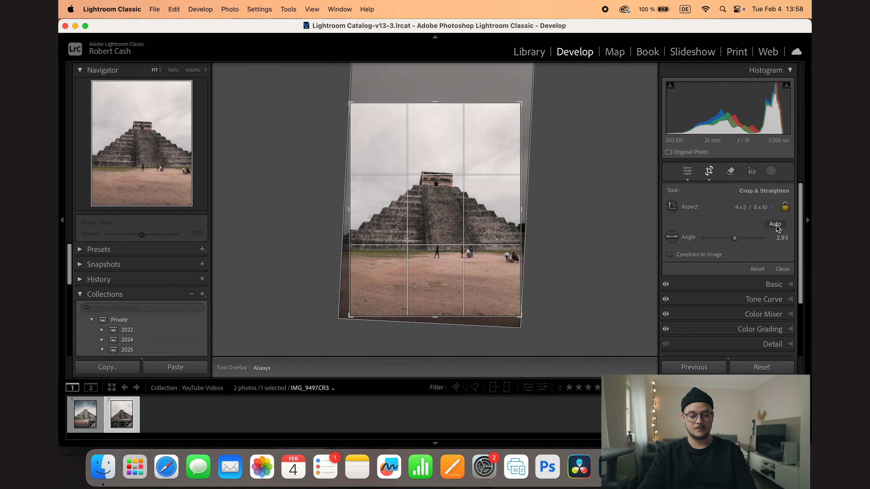
{"action": "key", "text": "Return"}
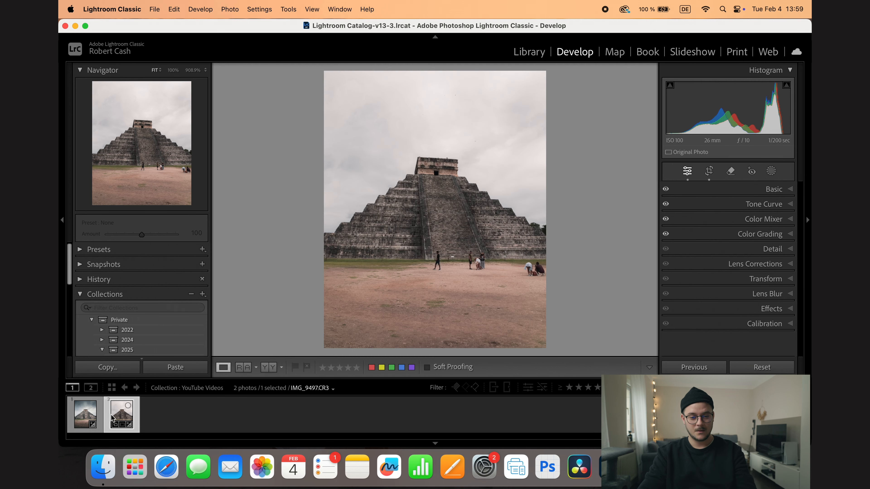
Compare the cropped photo with the finished TIFF edit of the same pyramid, ending on IMG_9497.CR3
{"action": "left_click", "coordinate": [88, 419]}
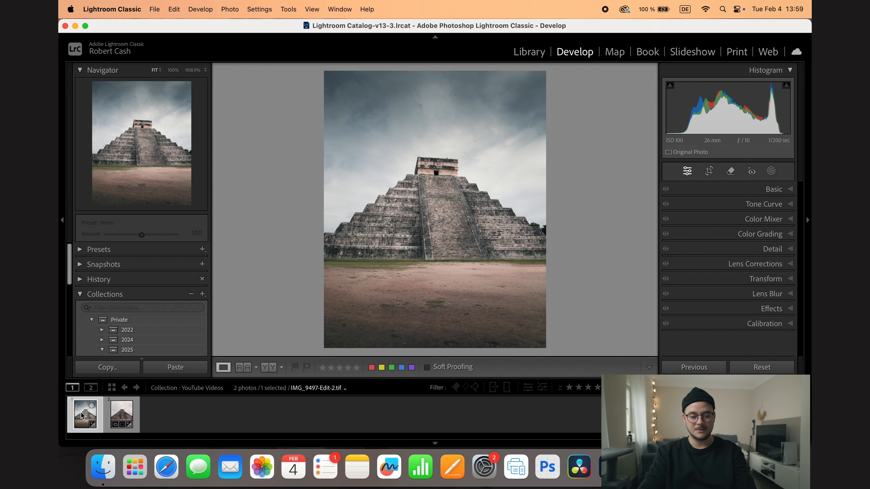
{"action": "left_click", "coordinate": [114, 414]}
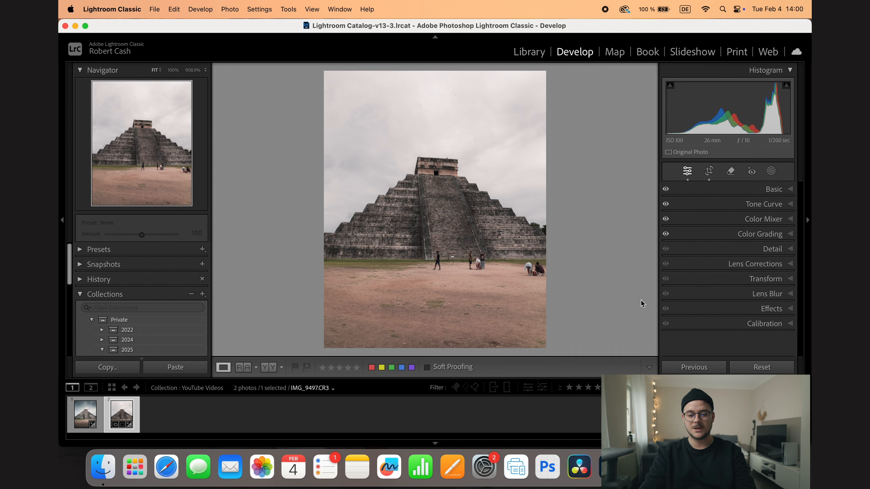
Add a linear gradient mask from the photo's bottom edge up to the middle of the pyramid and set its exposure to −0.85
{"action": "left_click", "coordinate": [770, 172]}
{"action": "left_click", "coordinate": [708, 278]}
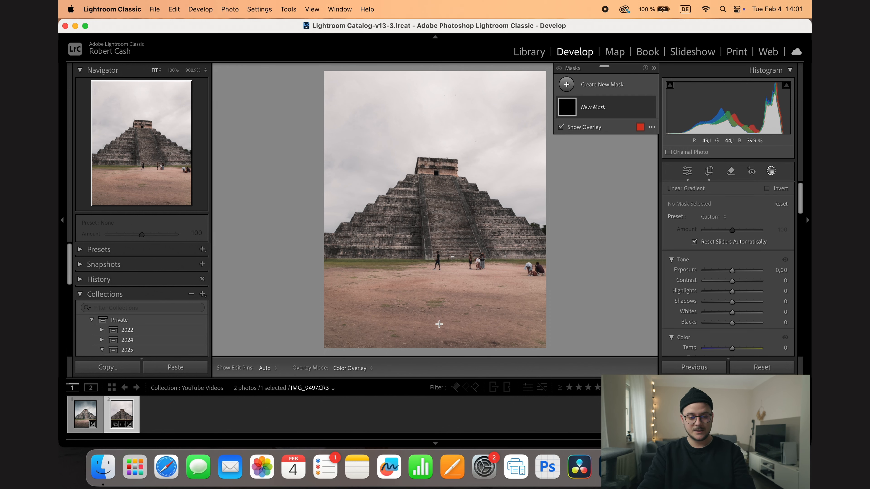
{"action": "left_click_drag", "start_coordinate": [432, 349], "coordinate": [434, 191]}
{"action": "key", "text": "super+z"}
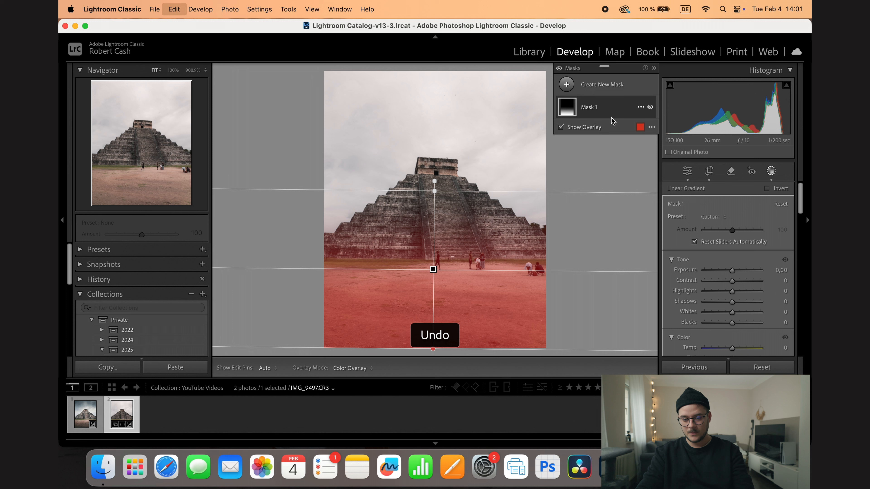
{"action": "left_click", "coordinate": [699, 276]}
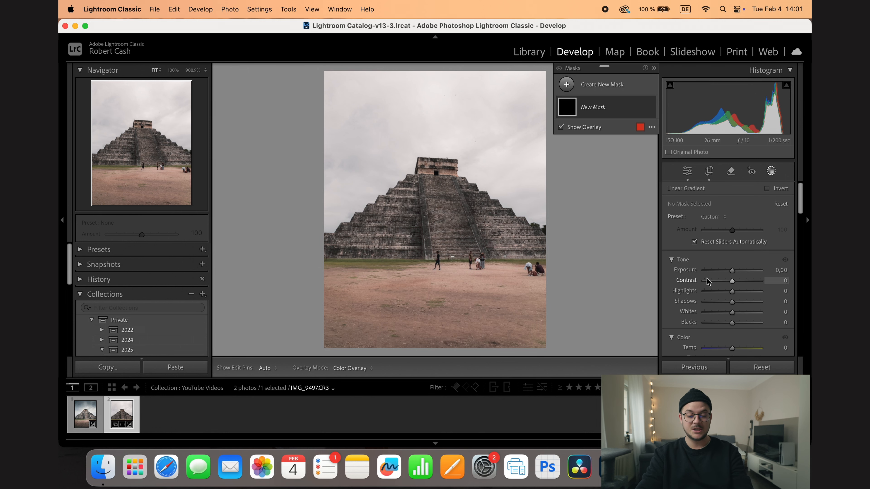
{"action": "left_click_drag", "start_coordinate": [437, 343], "coordinate": [446, 217]}
{"action": "left_click_drag", "start_coordinate": [785, 271], "coordinate": [778, 270]}
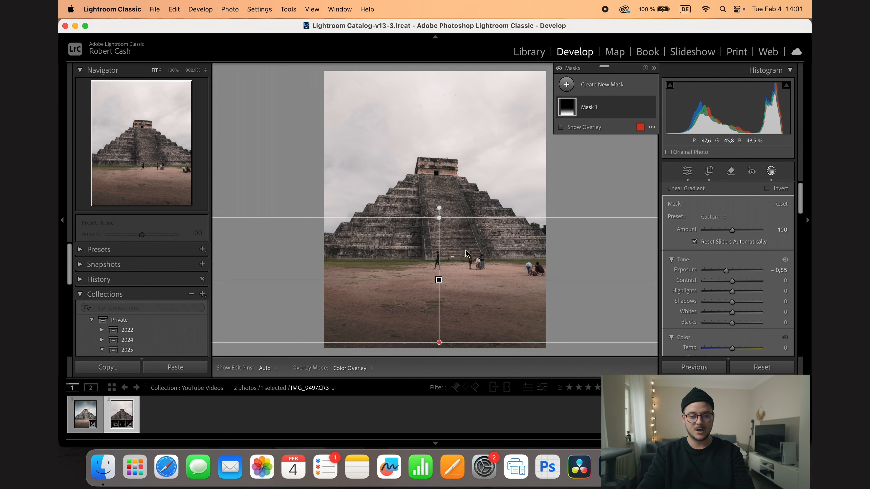
{"action": "left_click", "coordinate": [441, 248]}
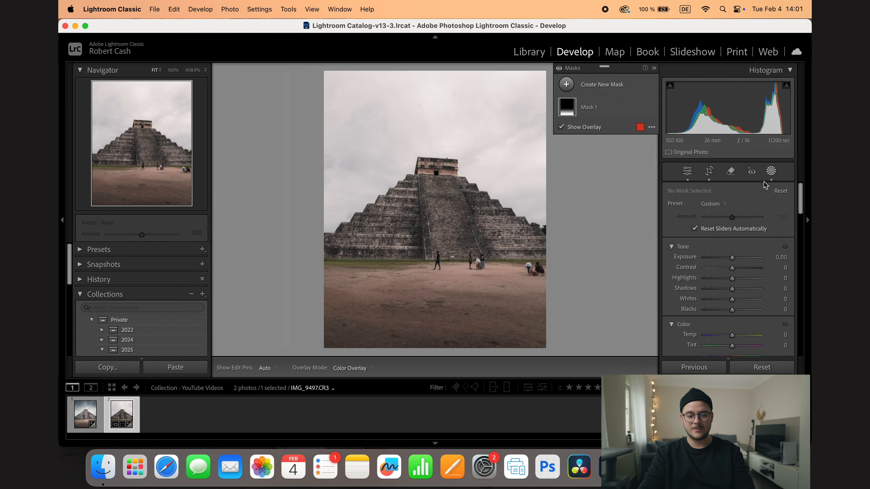
Create a sky mask and intersect it with a luminance range sampled from the clouds above the pyramid
{"action": "left_click", "coordinate": [566, 85]}
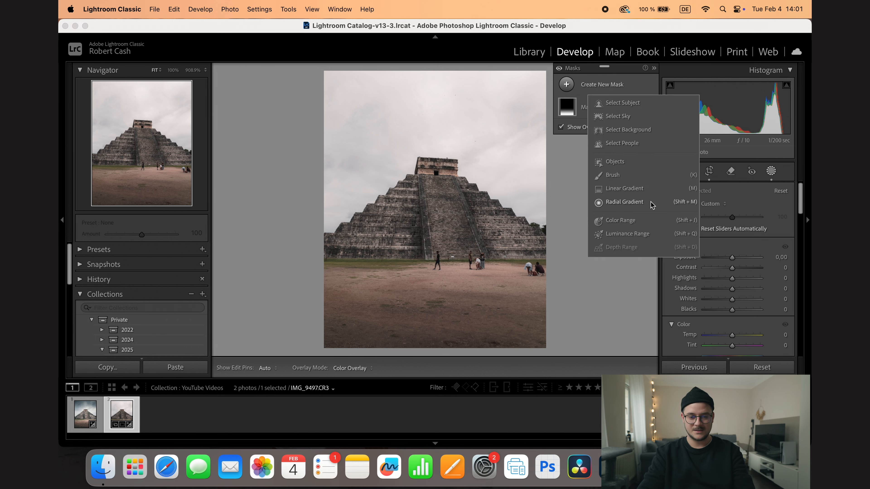
{"action": "left_click", "coordinate": [629, 118]}
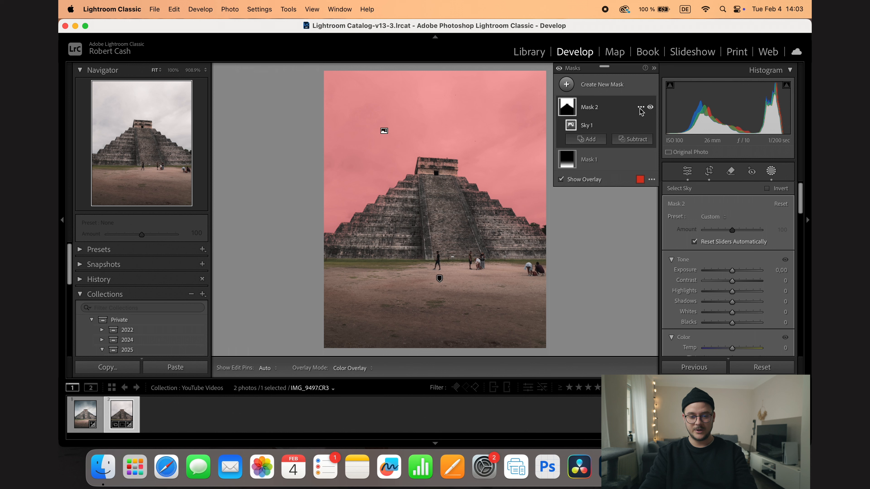
{"action": "left_click", "coordinate": [640, 107]}
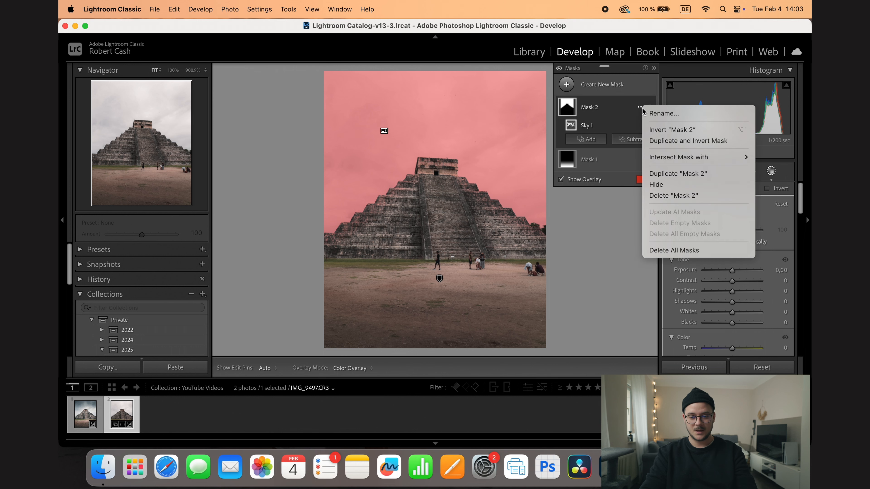
{"action": "mouse_move", "coordinate": [680, 158]}
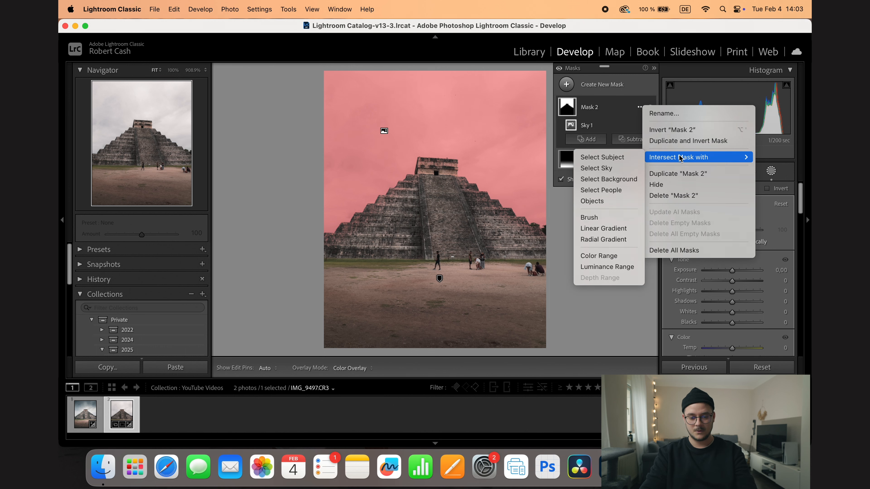
{"action": "left_click", "coordinate": [606, 267]}
{"action": "left_click", "coordinate": [435, 129]}
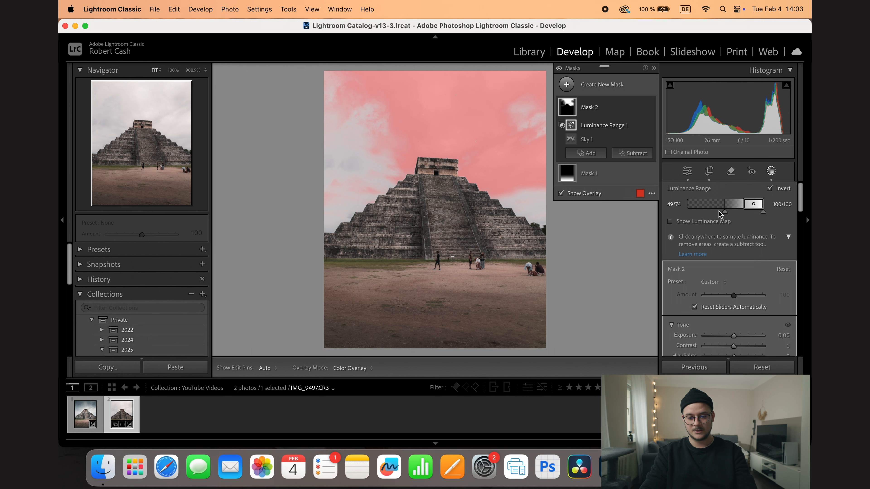
Widen the sky mask's luminance range to 37/39 at the dark end, keeping 100/100 at the bright end
{"action": "left_click_drag", "start_coordinate": [741, 205], "coordinate": [722, 210]}
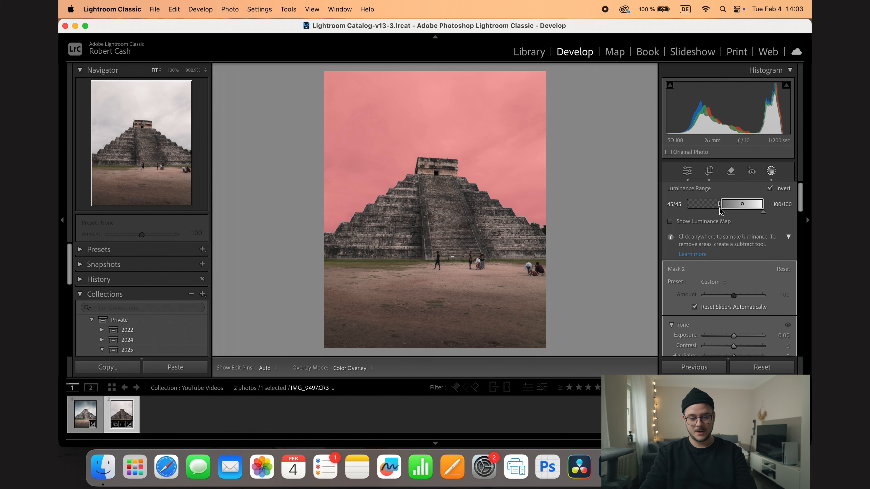
{"action": "left_click_drag", "start_coordinate": [719, 209], "coordinate": [719, 209]}
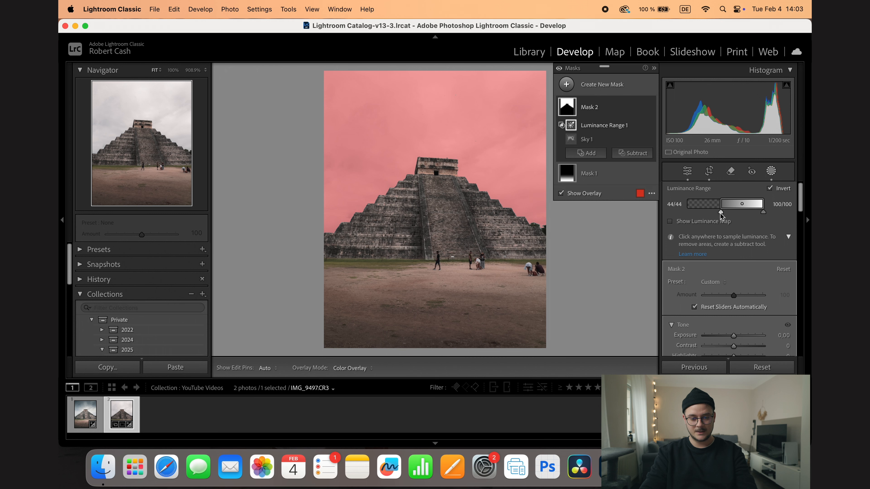
{"action": "left_click_drag", "start_coordinate": [720, 208], "coordinate": [717, 209]}
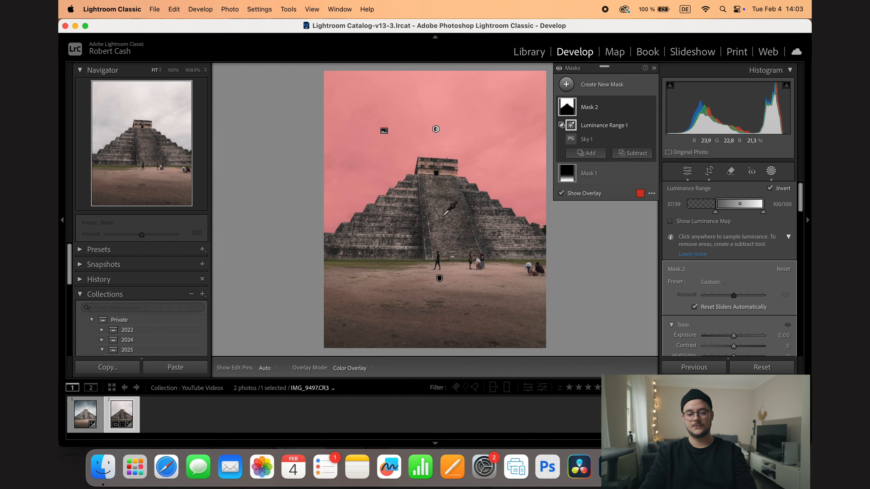
Set the sky mask's Dehaze to 38
{"action": "scroll", "coordinate": [730, 285], "scroll_direction": "down", "scroll_amount": 1}
{"action": "scroll", "coordinate": [730, 285], "scroll_direction": "down", "scroll_amount": 10}
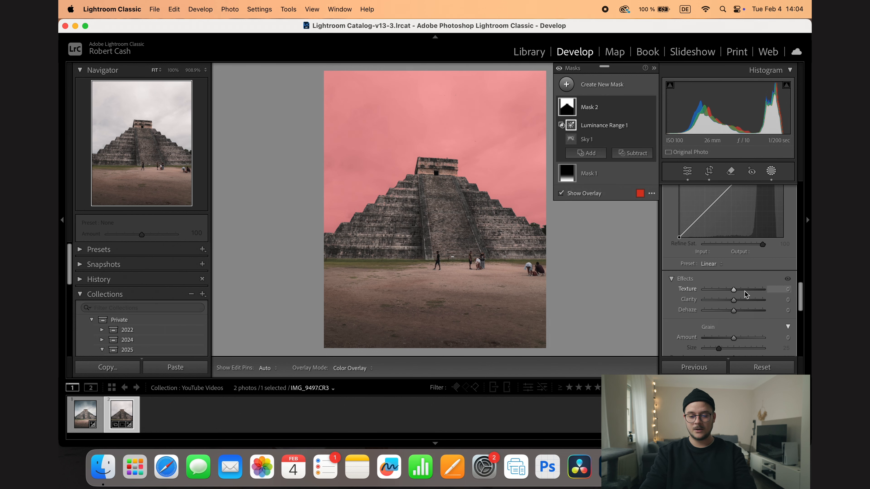
{"action": "left_click_drag", "start_coordinate": [733, 313], "coordinate": [744, 310]}
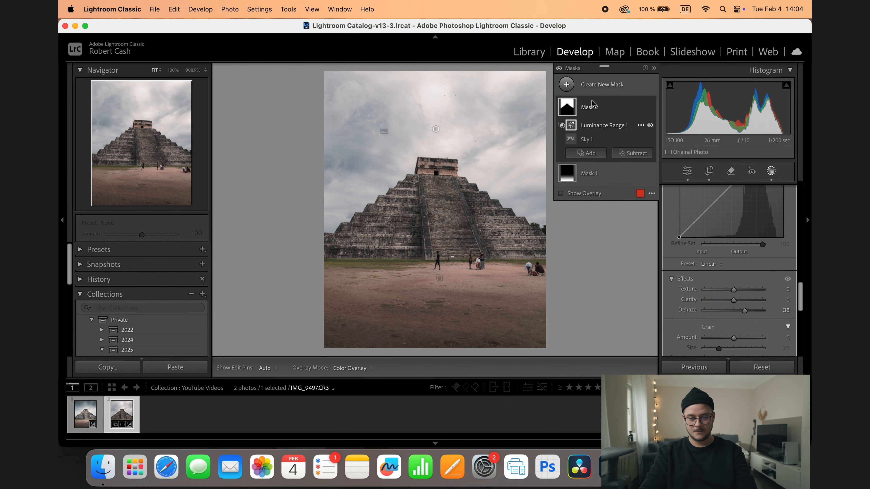
Add a linear gradient mask from the top of the sky down to the pyramid's middle and subtract the subject from it
{"action": "left_click", "coordinate": [586, 86]}
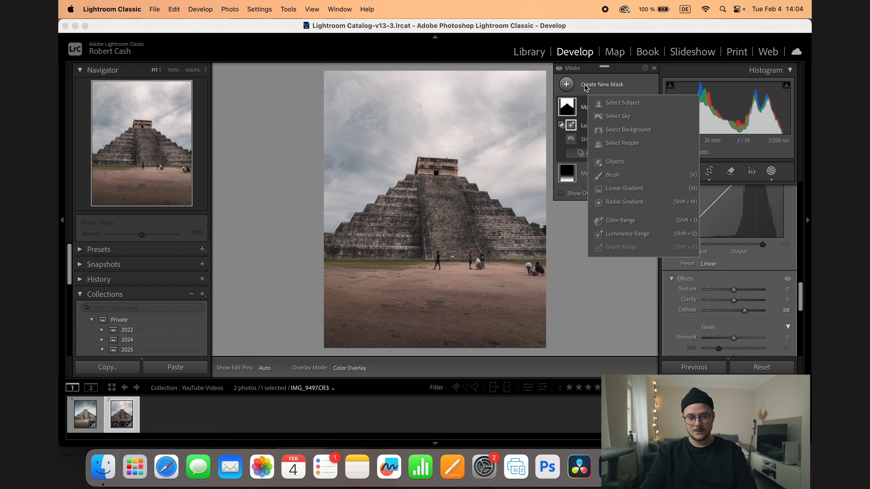
{"action": "left_click", "coordinate": [624, 188]}
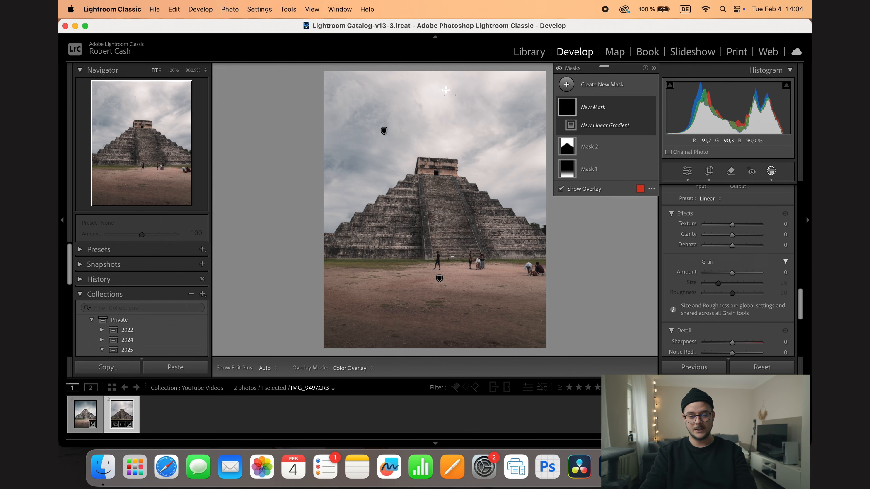
{"action": "left_click_drag", "start_coordinate": [443, 79], "coordinate": [435, 212]}
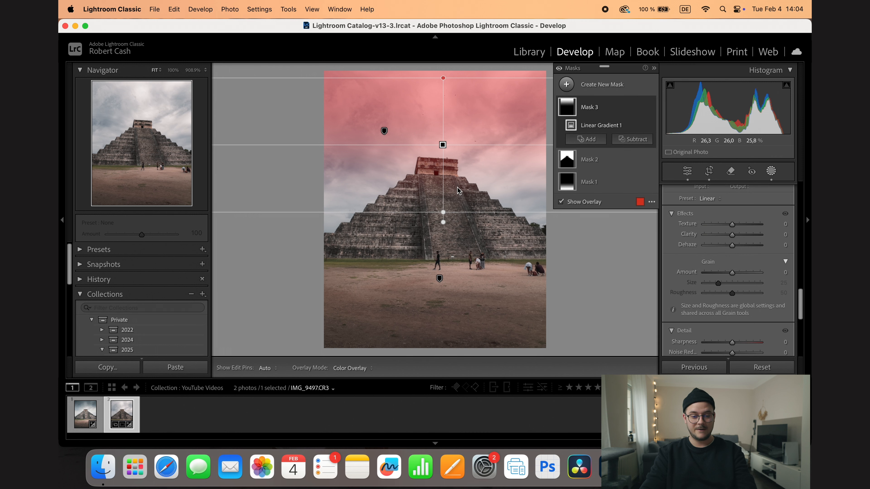
{"action": "left_click", "coordinate": [631, 140]}
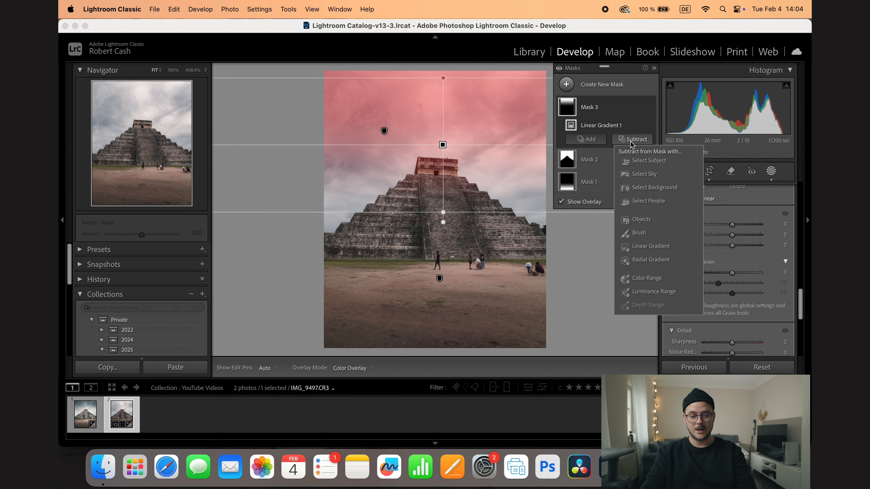
{"action": "left_click", "coordinate": [647, 160]}
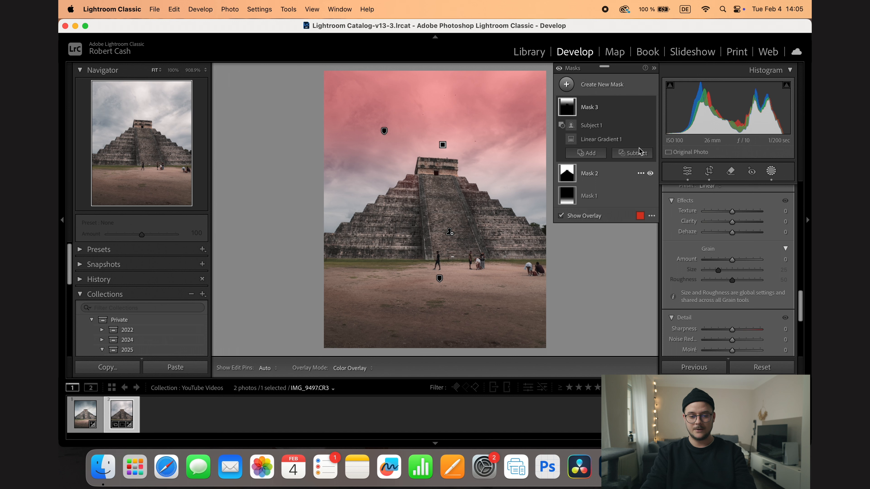
Subtract a brush area over the pyramid from the sky gradient mask and set the mask's exposure to −0.69
{"action": "left_click", "coordinate": [631, 155]}
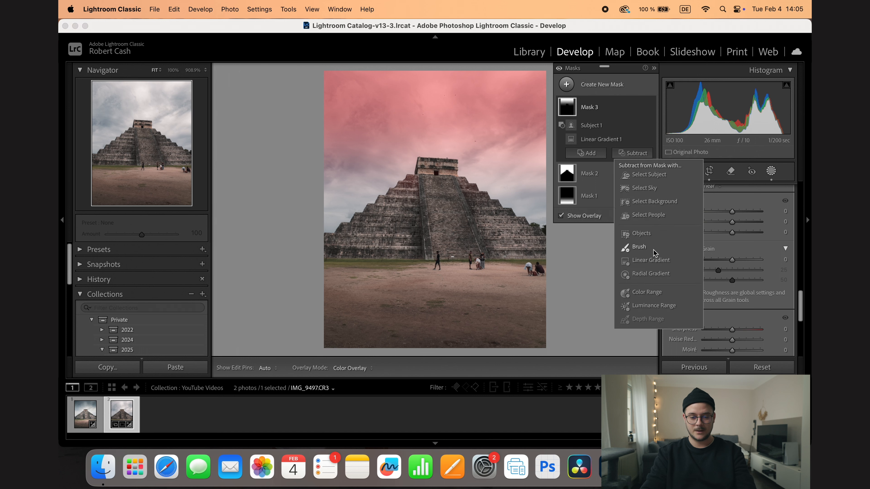
{"action": "left_click", "coordinate": [653, 260]}
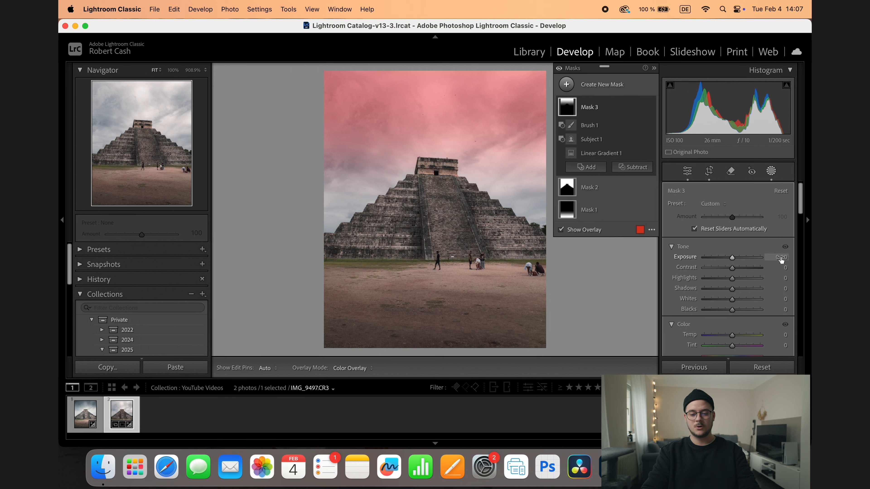
{"action": "left_click_drag", "start_coordinate": [732, 258], "coordinate": [727, 258]}
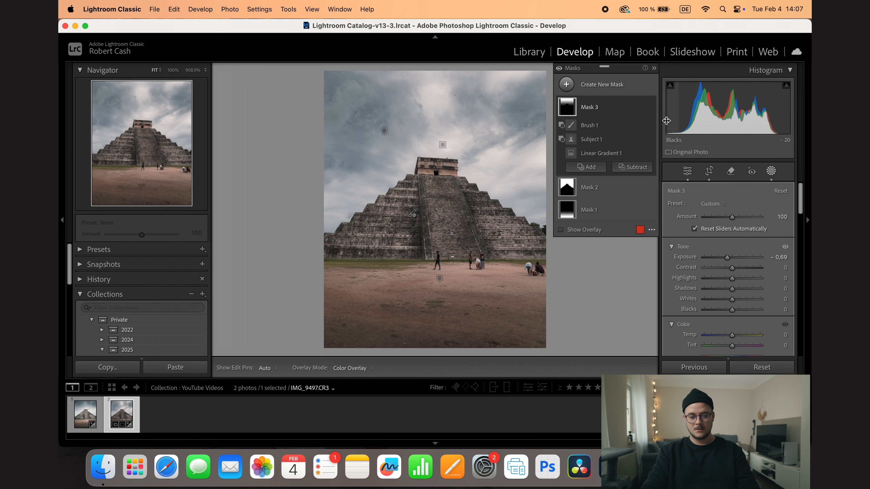
Add a short linear gradient mask along the top edge of the sky and lower its exposure to about −0.3
{"action": "left_click", "coordinate": [571, 89]}
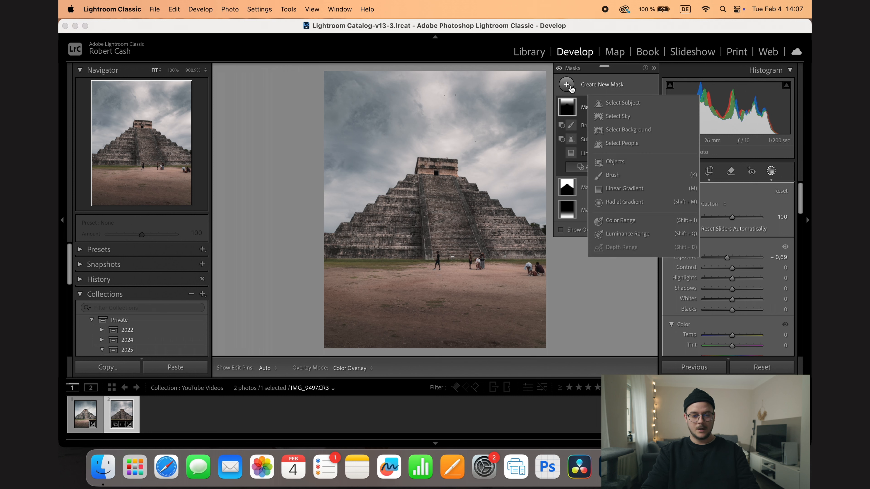
{"action": "left_click", "coordinate": [644, 191]}
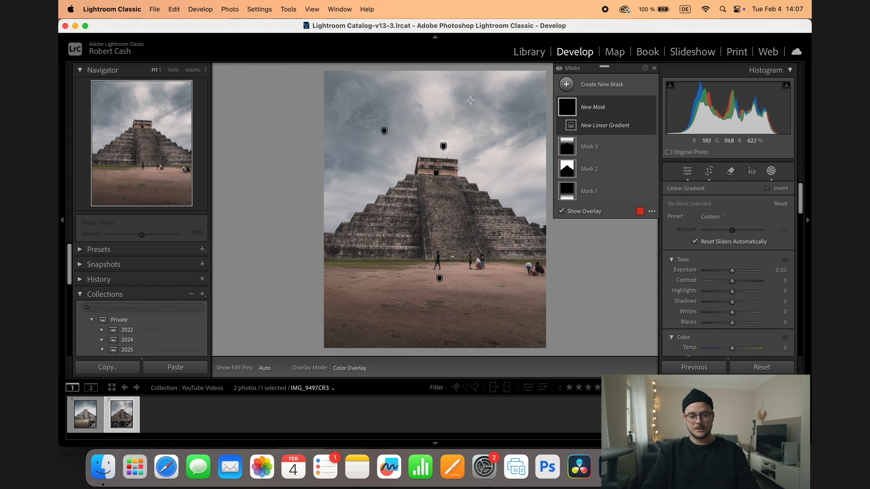
{"action": "left_click_drag", "start_coordinate": [448, 77], "coordinate": [448, 137]}
{"action": "left_click_drag", "start_coordinate": [448, 107], "coordinate": [449, 128]}
{"action": "left_click", "coordinate": [781, 270]}
{"action": "type", "text": "-0,3"}
{"action": "key", "text": "Return"}
{"action": "left_click_drag", "start_coordinate": [779, 270], "coordinate": [777, 270]}
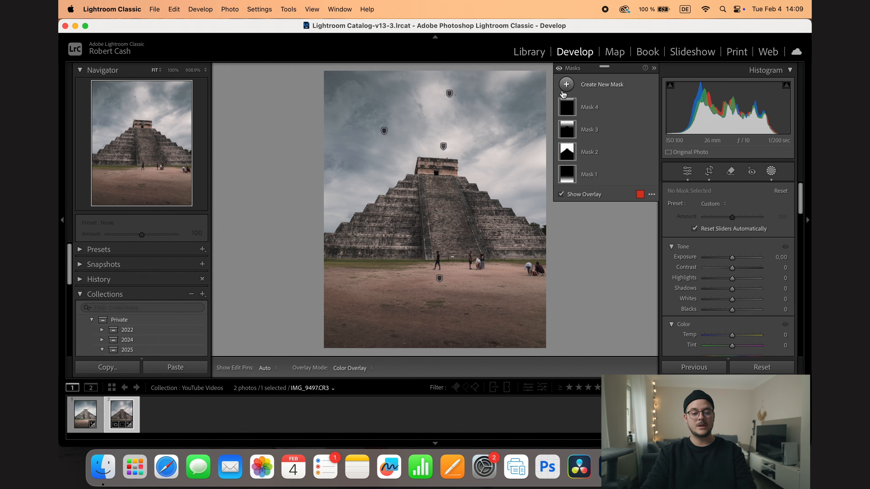
Add a wide radial gradient mask with feather 100 centred on the pyramid and raise its exposure slightly
{"action": "left_click", "coordinate": [566, 86]}
{"action": "left_click", "coordinate": [624, 201]}
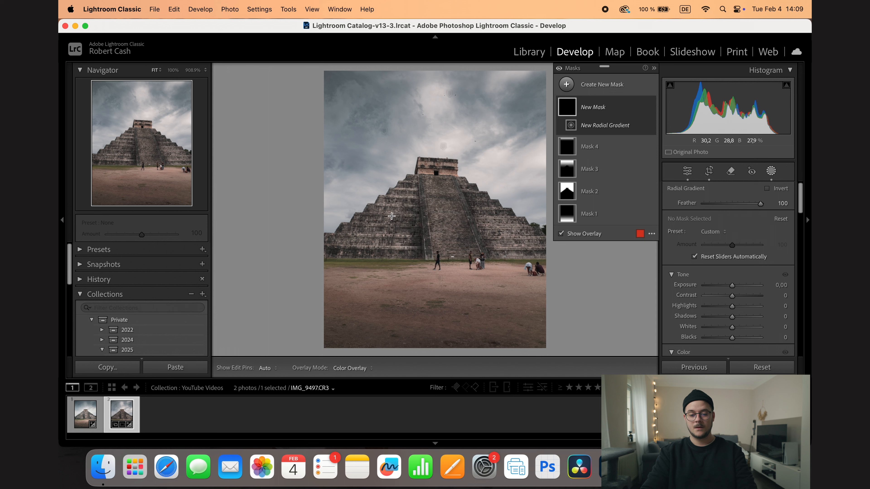
{"action": "mouse_move", "coordinate": [396, 200]}
{"action": "left_mouse_down"}
{"action": "mouse_move", "coordinate": [486, 223]}
{"action": "mouse_move", "coordinate": [627, 288]}
{"action": "left_mouse_up"}
{"action": "left_click_drag", "start_coordinate": [397, 199], "coordinate": [447, 204]}
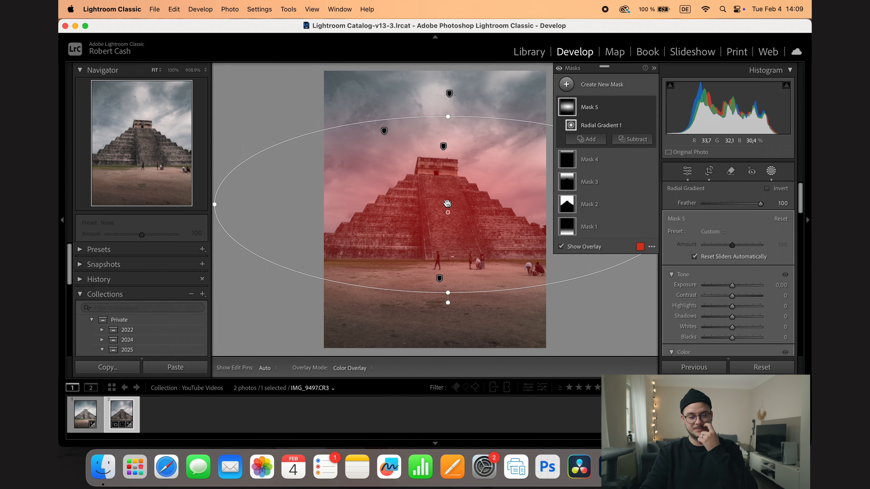
{"action": "left_click_drag", "start_coordinate": [732, 285], "coordinate": [735, 285]}
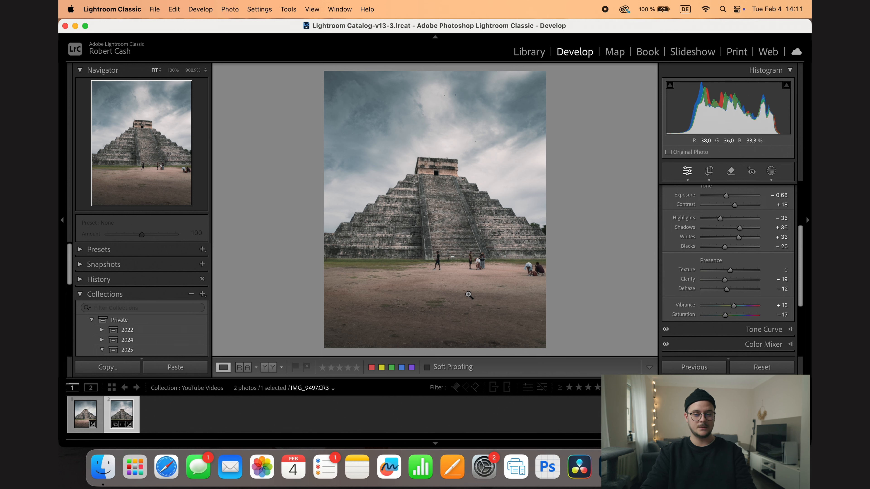
Open the edited pyramid photo IMG_9497.CR3 from Lightroom Classic in Adobe Photoshop 2025
{"action": "right_click", "coordinate": [118, 416]}
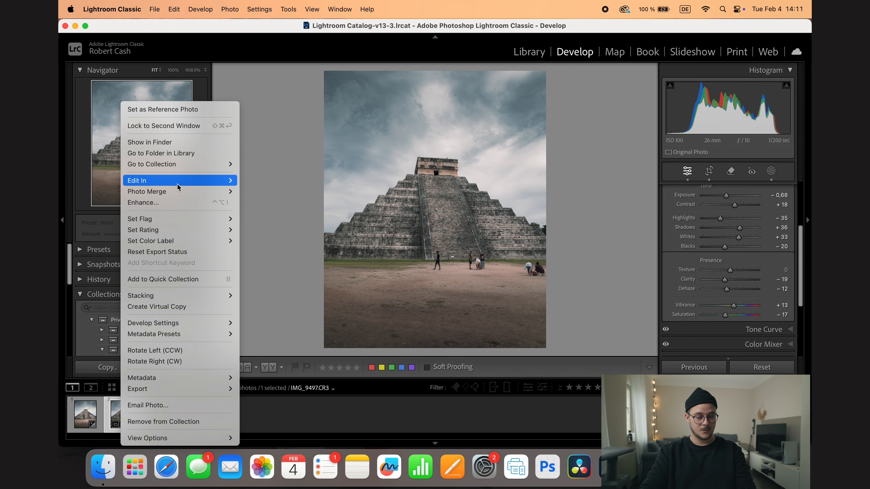
{"action": "mouse_move", "coordinate": [178, 181]}
{"action": "left_click", "coordinate": [267, 184]}
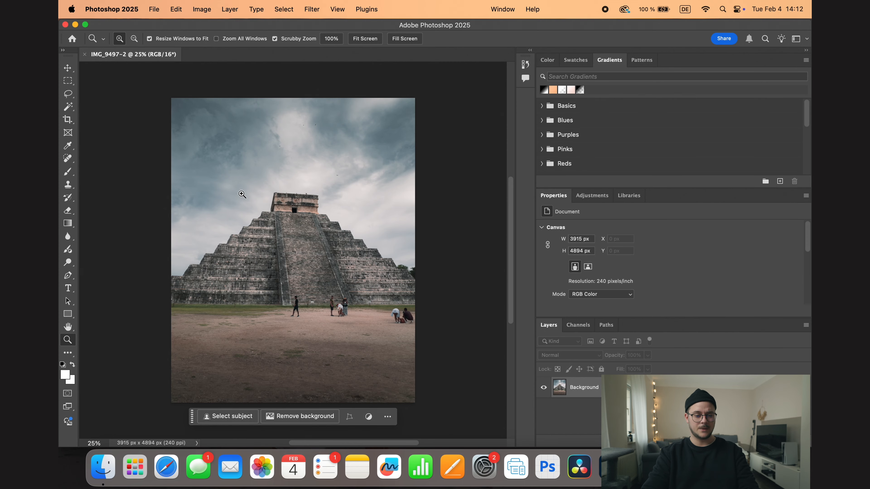
{"action": "key", "text": "v"}
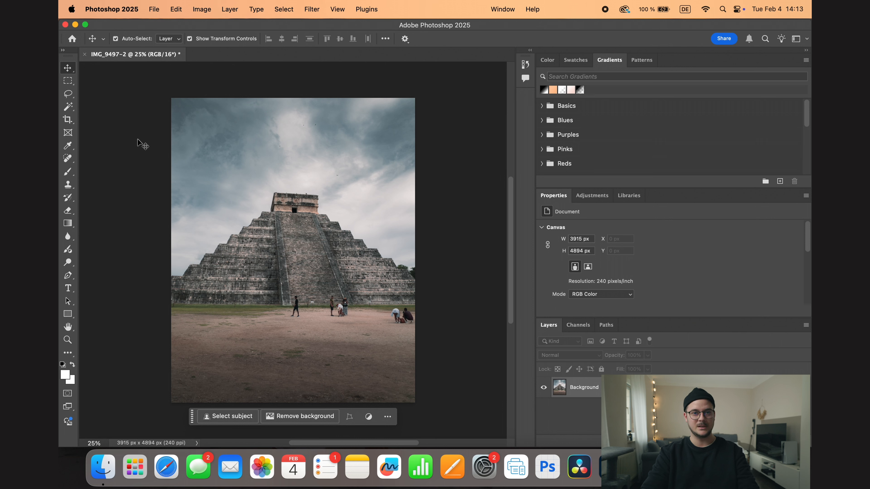
Remove all the people in front of the pyramid with the Spot Healing Brush at a size of 134 px
{"action": "left_click", "coordinate": [68, 159]}
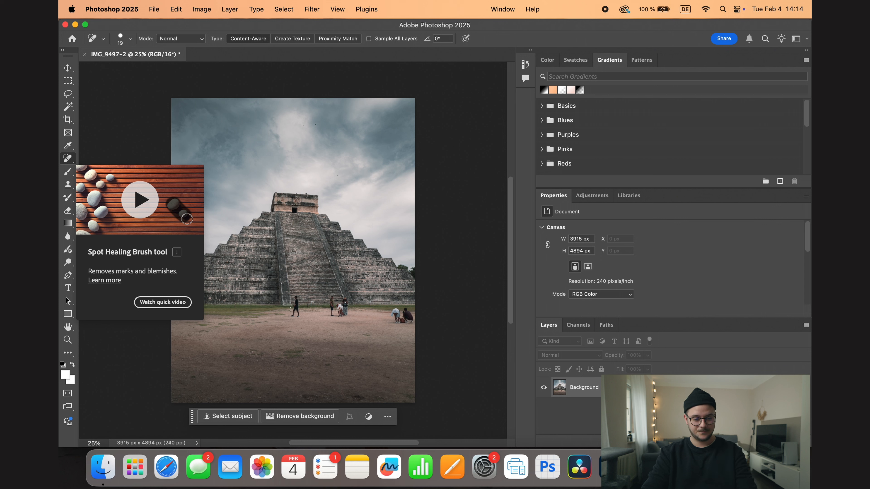
{"action": "right_click", "coordinate": [314, 338]}
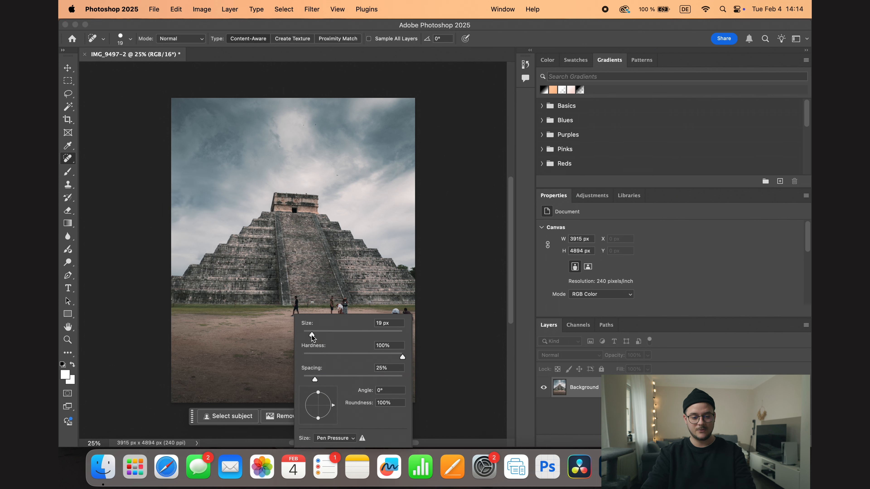
{"action": "left_click_drag", "start_coordinate": [319, 334], "coordinate": [324, 334]}
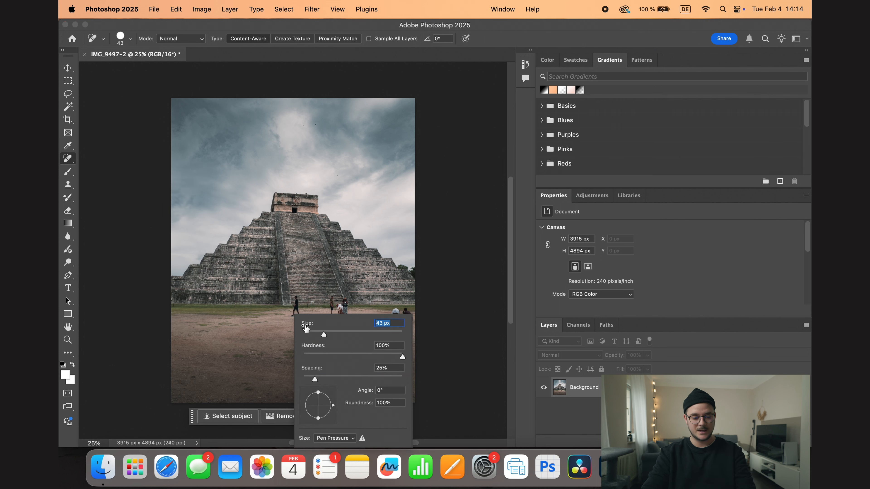
{"action": "left_click_drag", "start_coordinate": [337, 334], "coordinate": [339, 335]}
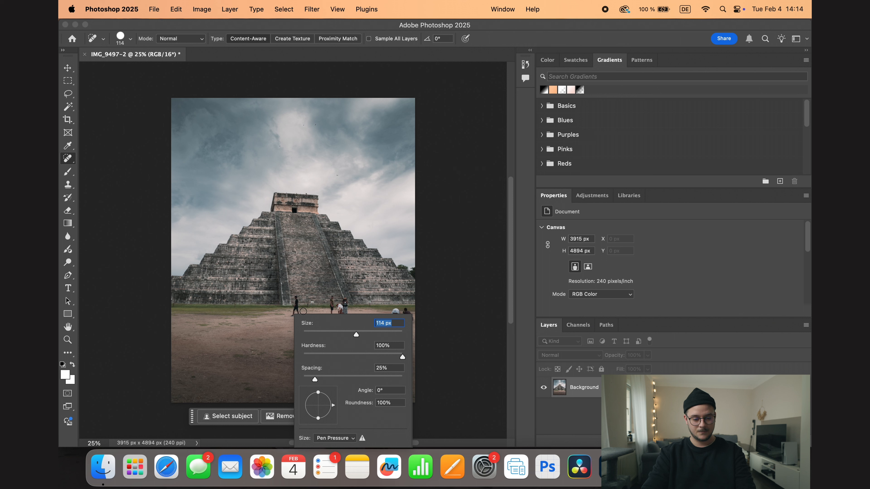
{"action": "left_click_drag", "start_coordinate": [358, 336], "coordinate": [362, 334]}
{"action": "left_click_drag", "start_coordinate": [295, 297], "coordinate": [295, 301]}
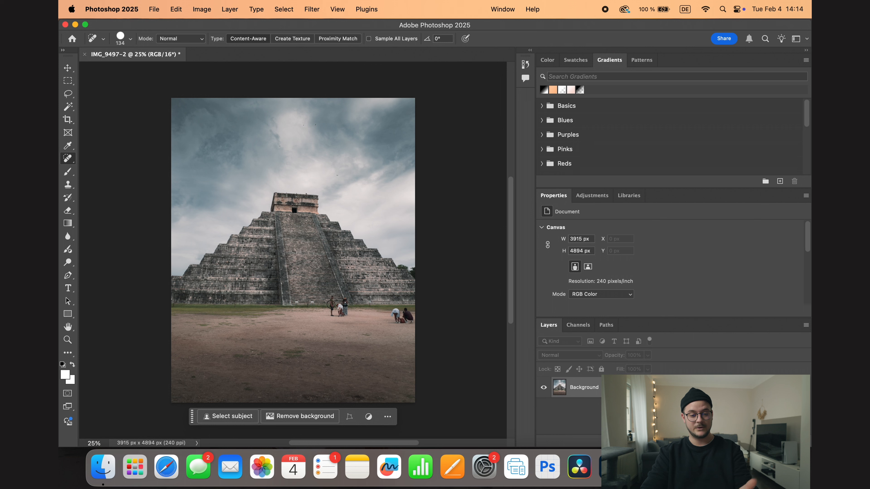
{"action": "left_click_drag", "start_coordinate": [331, 304], "coordinate": [410, 318]}
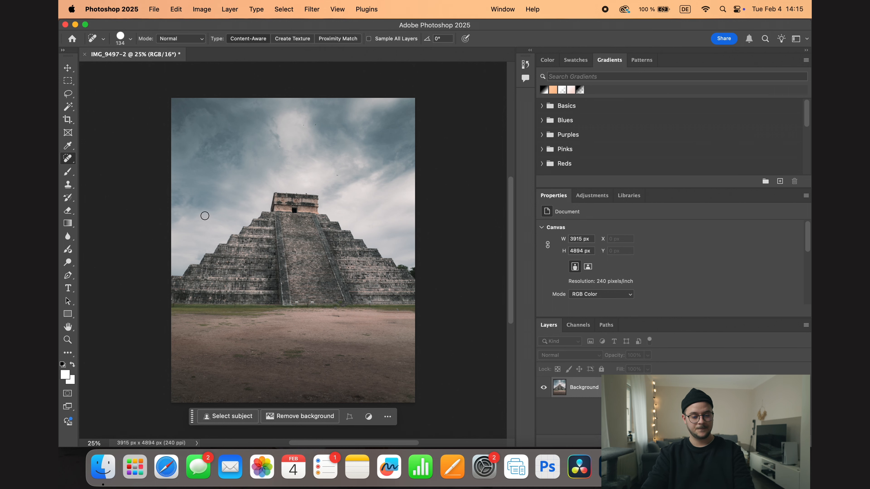
Set the Spot Healing Brush size to 15 px and remove the fence post near the photo's left edge
{"action": "scroll", "coordinate": [245, 291], "scroll_direction": "left", "scroll_amount": 1}
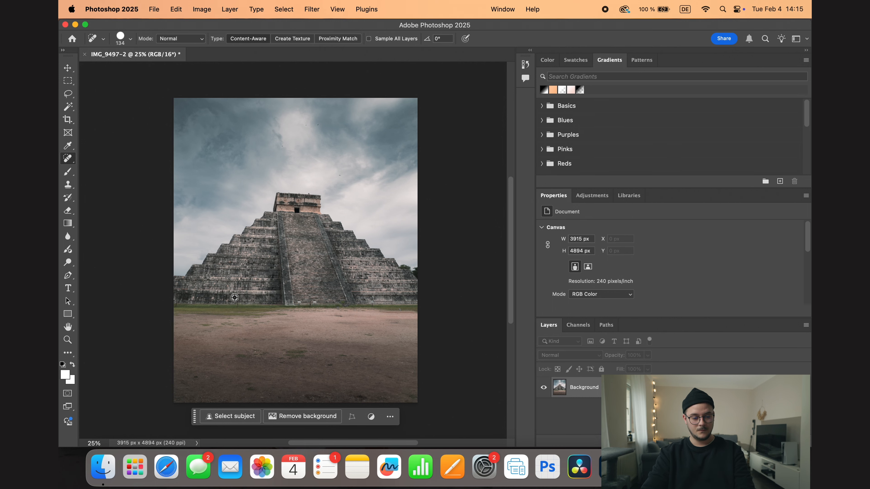
{"action": "scroll", "coordinate": [235, 297], "scroll_direction": "up", "scroll_amount": 8}
{"action": "scroll", "coordinate": [233, 308], "scroll_direction": "left", "scroll_amount": 1}
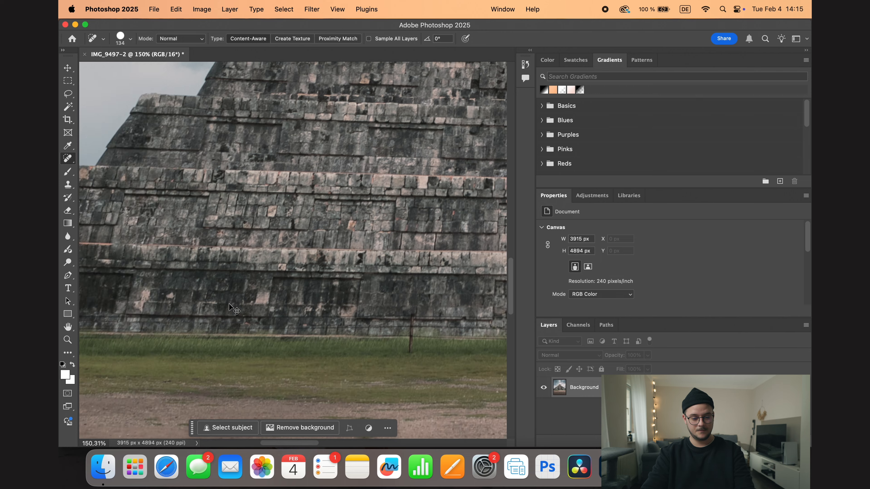
{"action": "scroll", "coordinate": [228, 308], "scroll_direction": "up", "scroll_amount": 5}
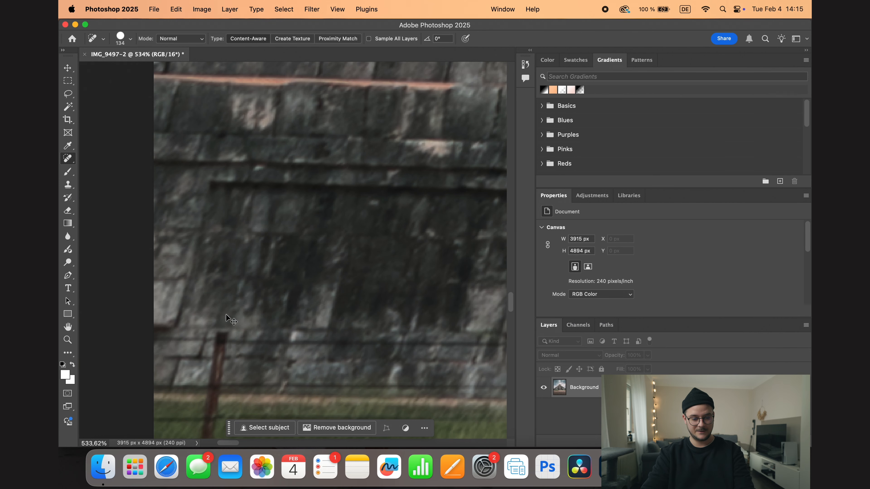
{"action": "scroll", "coordinate": [230, 320], "scroll_direction": "right", "scroll_amount": 1}
{"action": "scroll", "coordinate": [226, 314], "scroll_direction": "down", "scroll_amount": 2}
{"action": "scroll", "coordinate": [226, 309], "scroll_direction": "down", "scroll_amount": 5}
{"action": "right_click", "coordinate": [221, 300]}
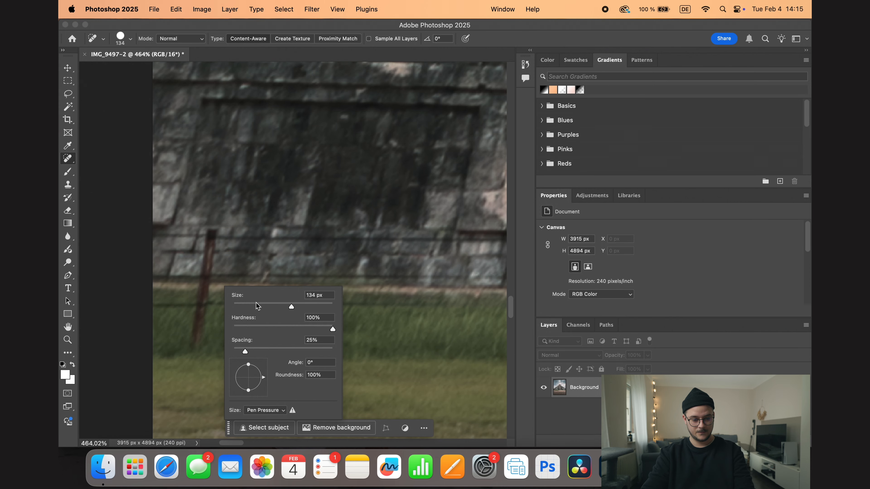
{"action": "left_click_drag", "start_coordinate": [291, 307], "coordinate": [241, 308]}
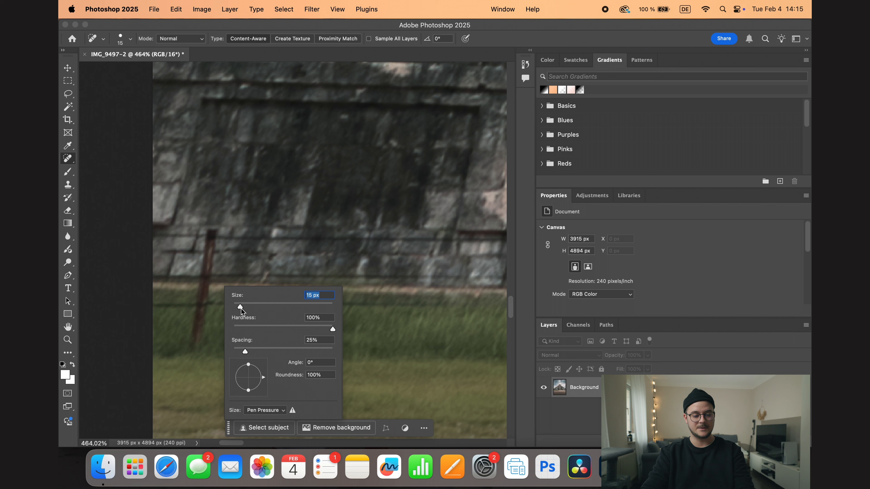
{"action": "left_click_drag", "start_coordinate": [212, 235], "coordinate": [196, 343]}
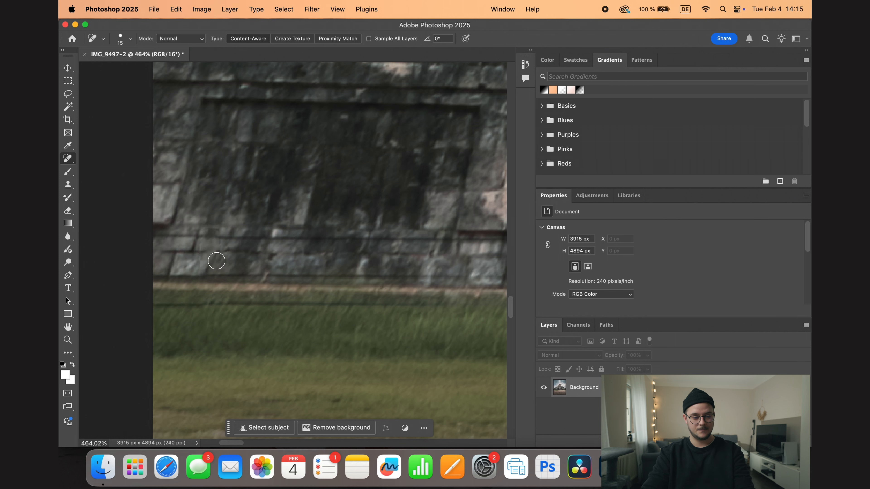
Heal away the next fence post along the pyramid's left base, including its dark remnant in the grass
{"action": "scroll", "coordinate": [344, 296], "scroll_direction": "right", "scroll_amount": 3}
{"action": "scroll", "coordinate": [343, 301], "scroll_direction": "right", "scroll_amount": 7}
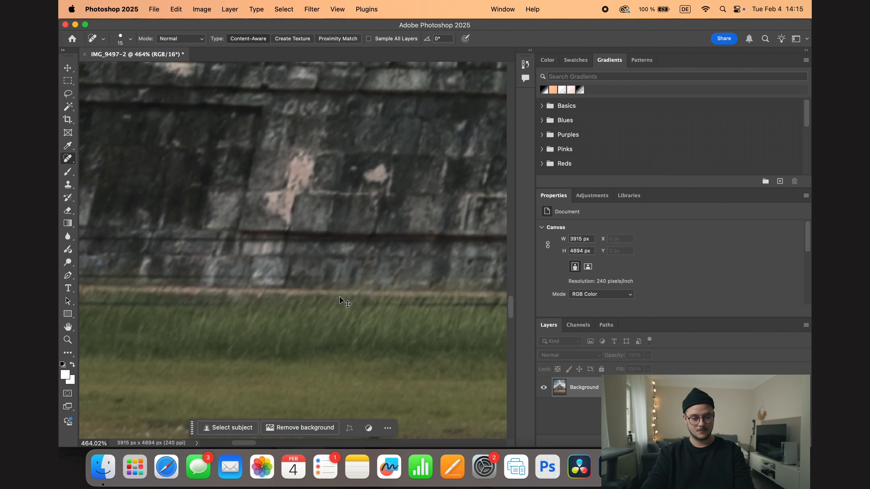
{"action": "scroll", "coordinate": [344, 302], "scroll_direction": "right", "scroll_amount": 6}
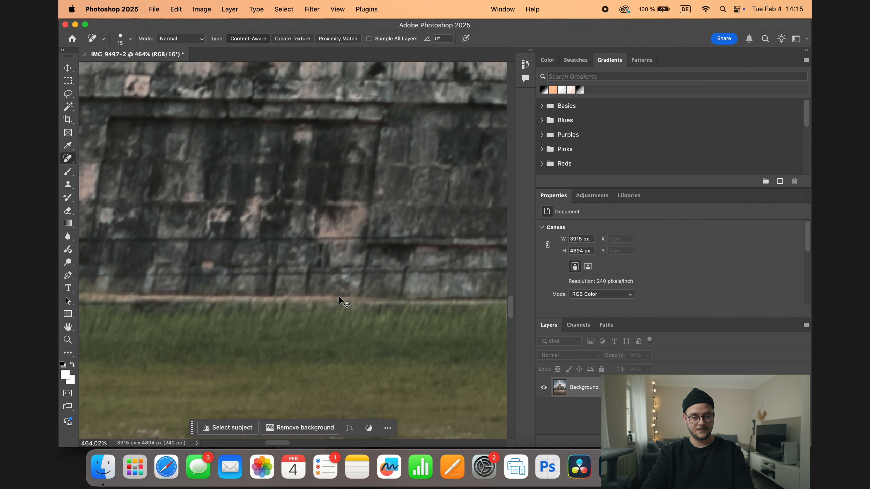
{"action": "left_click", "coordinate": [326, 236]}
{"action": "left_click", "coordinate": [319, 342], "text": "shift"}
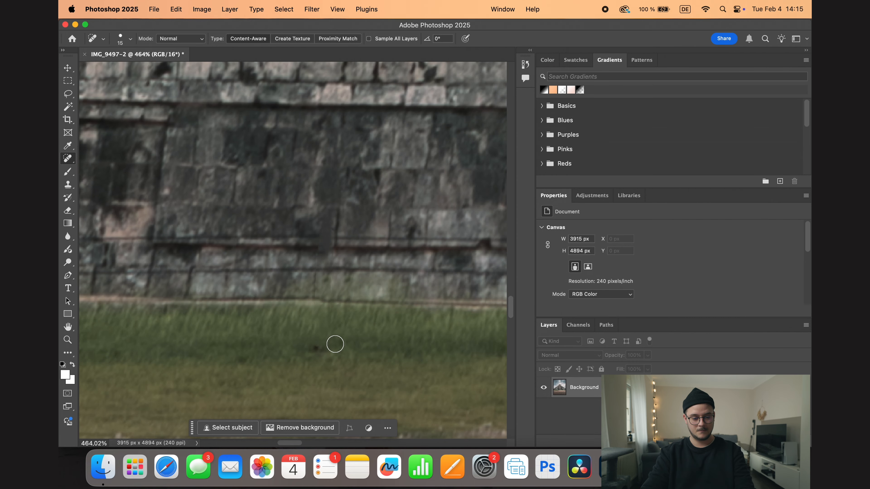
{"action": "left_click", "coordinate": [317, 346]}
{"action": "scroll", "coordinate": [343, 301], "scroll_direction": "right", "scroll_amount": 2}
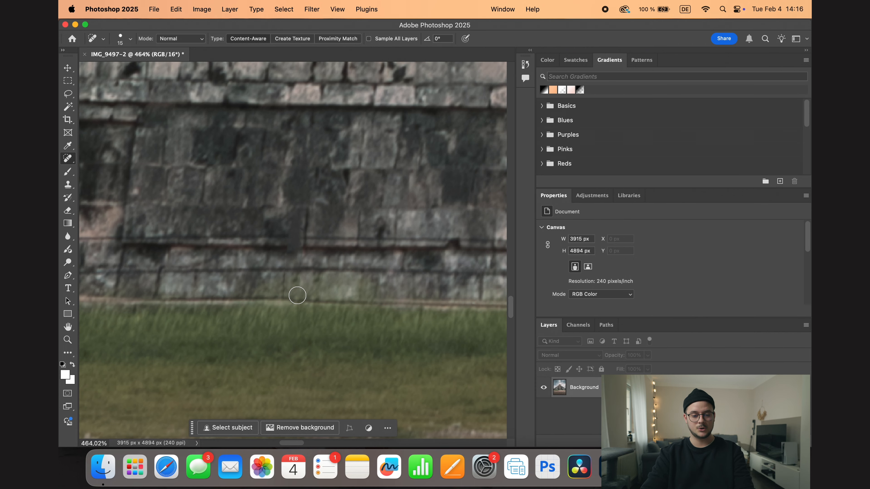
Remove the wooden post between the two information signs at the foot of the stairway and heal its leftover line
{"action": "scroll", "coordinate": [302, 300], "scroll_direction": "right", "scroll_amount": 12}
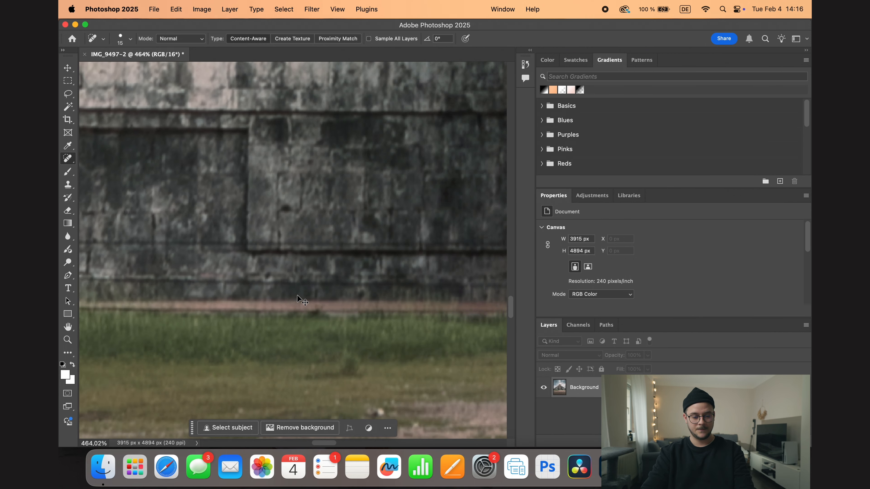
{"action": "scroll", "coordinate": [297, 296], "scroll_direction": "right", "scroll_amount": 10}
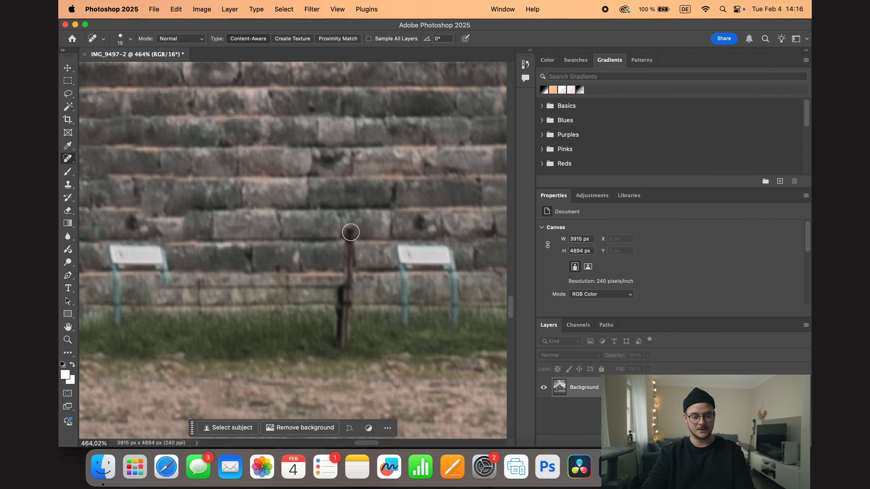
{"action": "mouse_move", "coordinate": [350, 233]}
{"action": "left_mouse_down"}
{"action": "mouse_move", "coordinate": [353, 328]}
{"action": "mouse_move", "coordinate": [342, 342]}
{"action": "left_mouse_up"}
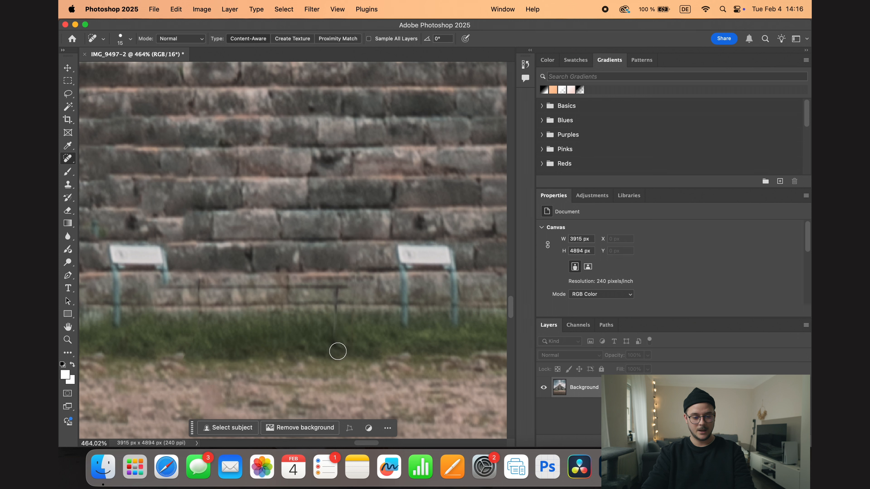
{"action": "left_click_drag", "start_coordinate": [335, 285], "coordinate": [334, 324]}
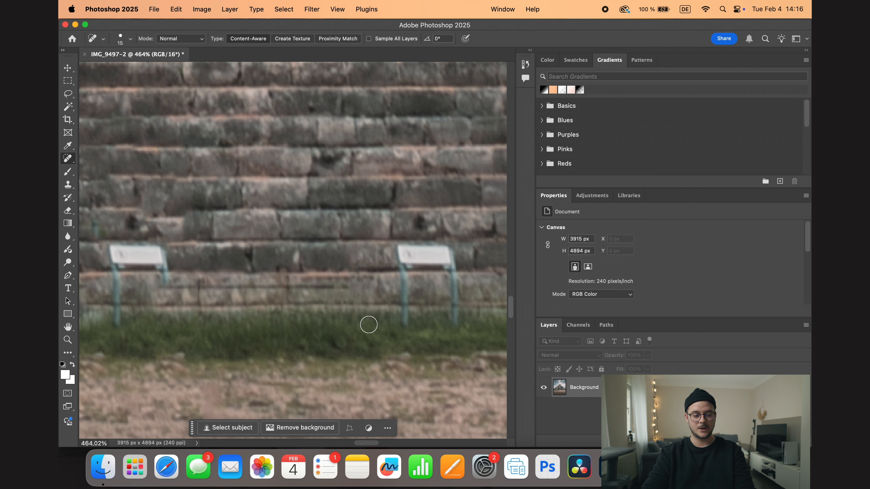
Heal away both white information signs and their blue legs at the foot of the stairway
{"action": "scroll", "coordinate": [389, 333], "scroll_direction": "right", "scroll_amount": 1}
{"action": "scroll", "coordinate": [164, 312], "scroll_direction": "left", "scroll_amount": 6}
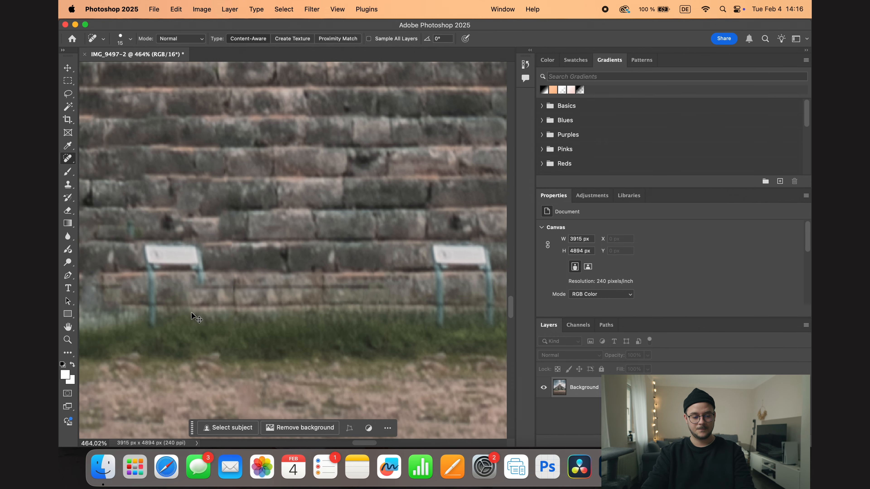
{"action": "mouse_move", "coordinate": [145, 320]}
{"action": "left_mouse_down"}
{"action": "mouse_move", "coordinate": [173, 246]}
{"action": "mouse_move", "coordinate": [126, 227]}
{"action": "left_mouse_up"}
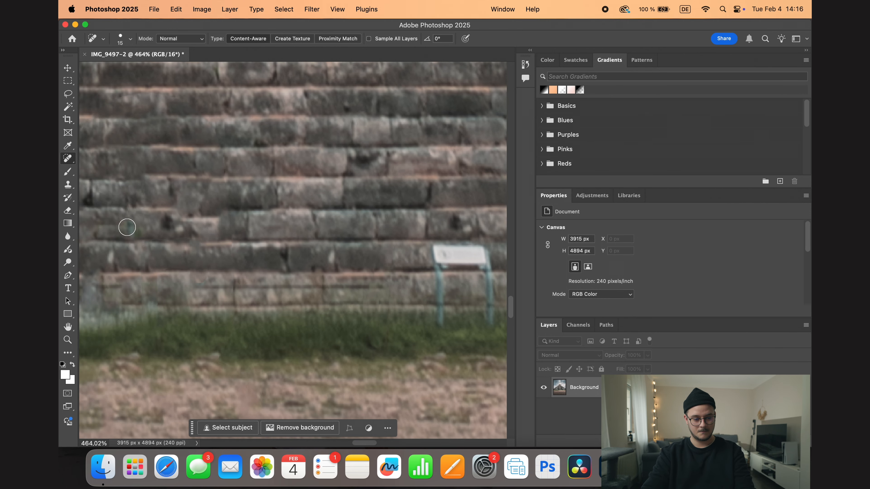
{"action": "left_click_drag", "start_coordinate": [432, 248], "coordinate": [432, 259]}
Remove the small sign and its post in front of the pyramid's base to the right of the stairway
{"action": "scroll", "coordinate": [386, 284], "scroll_direction": "down", "scroll_amount": 5}
{"action": "scroll", "coordinate": [386, 284], "scroll_direction": "down", "scroll_amount": 8}
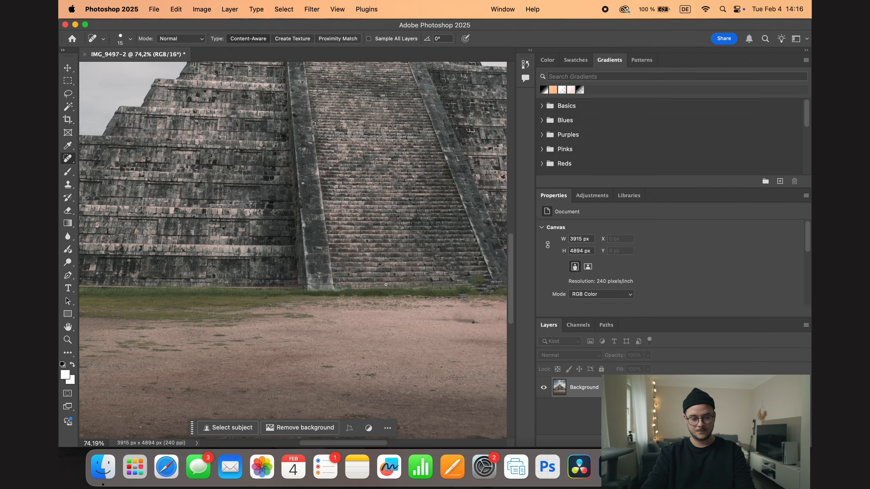
{"action": "scroll", "coordinate": [360, 283], "scroll_direction": "up", "scroll_amount": 6}
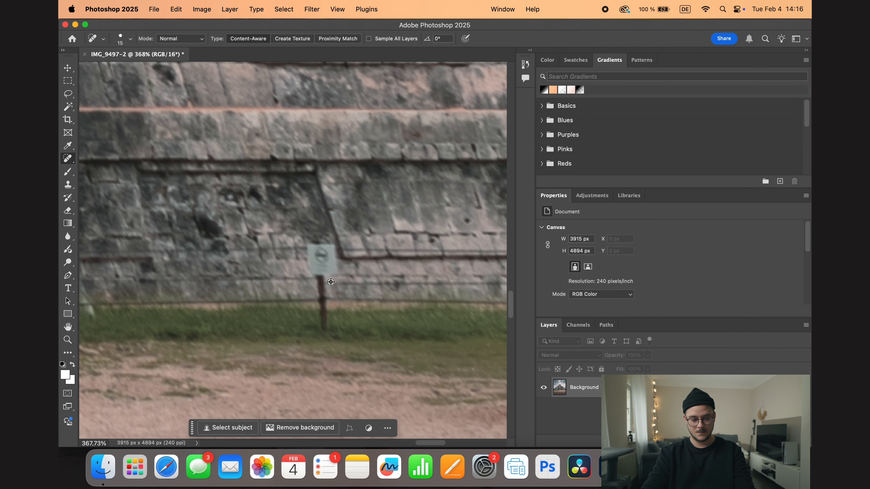
{"action": "mouse_move", "coordinate": [307, 246]}
{"action": "left_mouse_down"}
{"action": "mouse_move", "coordinate": [309, 272]}
{"action": "mouse_move", "coordinate": [333, 273]}
{"action": "mouse_move", "coordinate": [331, 250]}
{"action": "mouse_move", "coordinate": [313, 252]}
{"action": "mouse_move", "coordinate": [323, 269]}
{"action": "mouse_move", "coordinate": [325, 329]}
{"action": "left_mouse_up"}
Heal the pale remnants of the removed people on the grass edge near the photo's right side
{"action": "scroll", "coordinate": [380, 305], "scroll_direction": "right", "scroll_amount": 10}
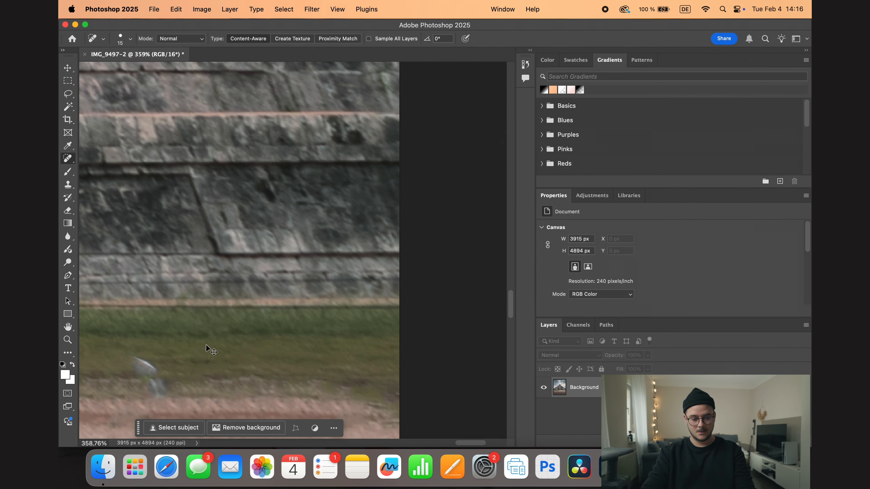
{"action": "scroll", "coordinate": [223, 347], "scroll_direction": "left", "scroll_amount": 5}
{"action": "scroll", "coordinate": [310, 354], "scroll_direction": "down", "scroll_amount": 5}
{"action": "scroll", "coordinate": [308, 355], "scroll_direction": "up", "scroll_amount": 8}
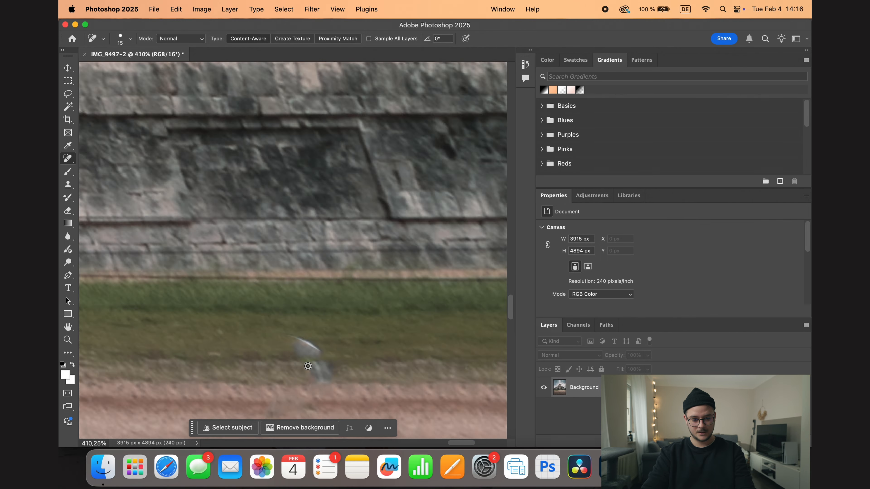
{"action": "scroll", "coordinate": [302, 351], "scroll_direction": "down", "scroll_amount": 5}
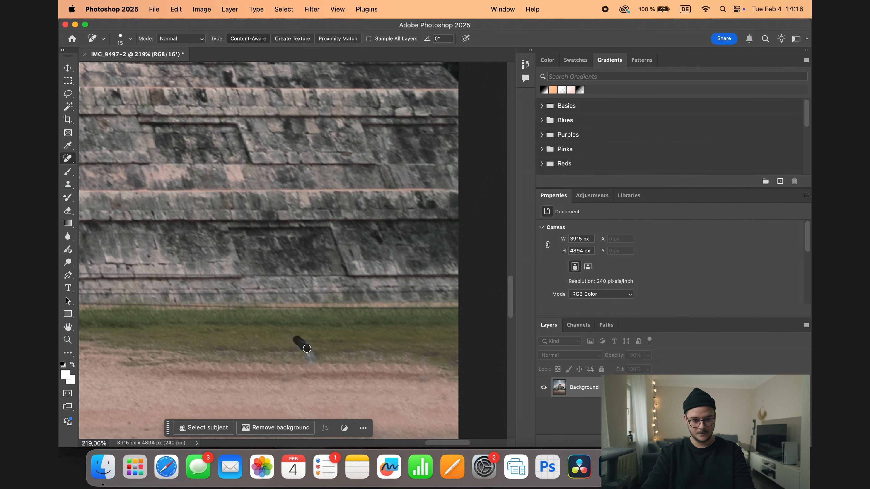
{"action": "left_click_drag", "start_coordinate": [309, 358], "coordinate": [310, 360]}
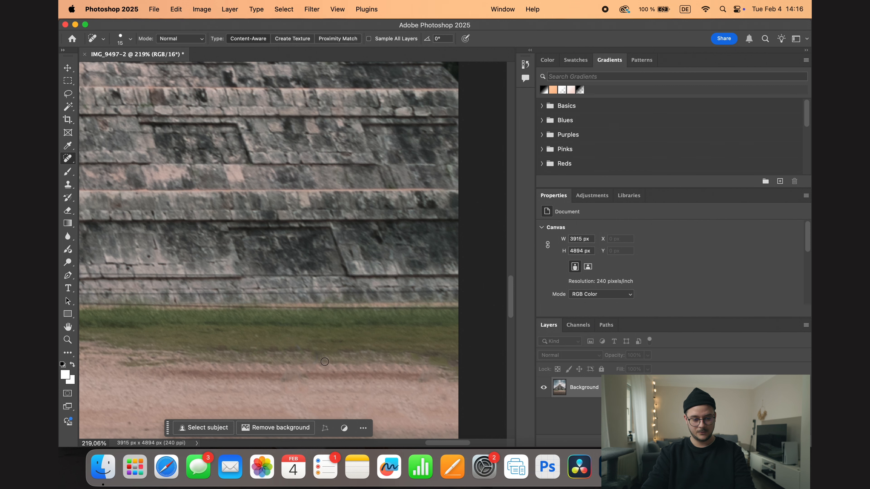
Examine the grass edge and pyramid base up close, plus the whole photo, for leftover objects or healing flaws
{"action": "scroll", "coordinate": [299, 369], "scroll_direction": "down", "scroll_amount": 5}
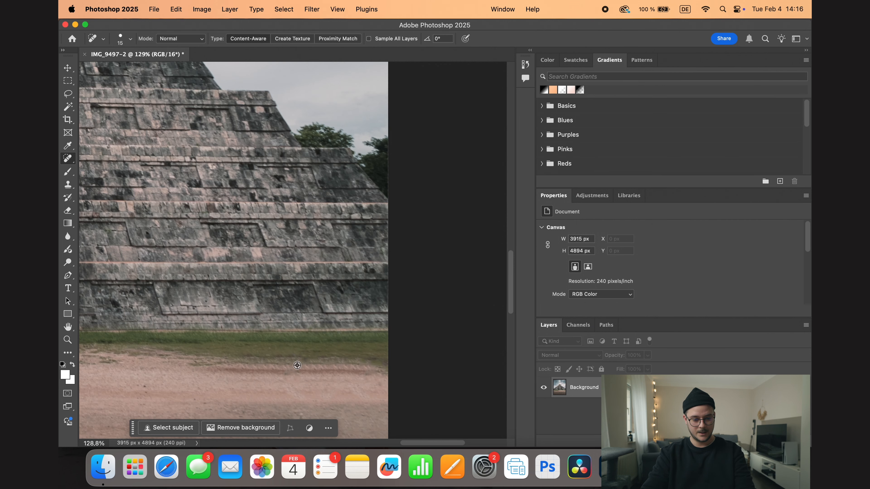
{"action": "scroll", "coordinate": [286, 363], "scroll_direction": "left", "scroll_amount": 10}
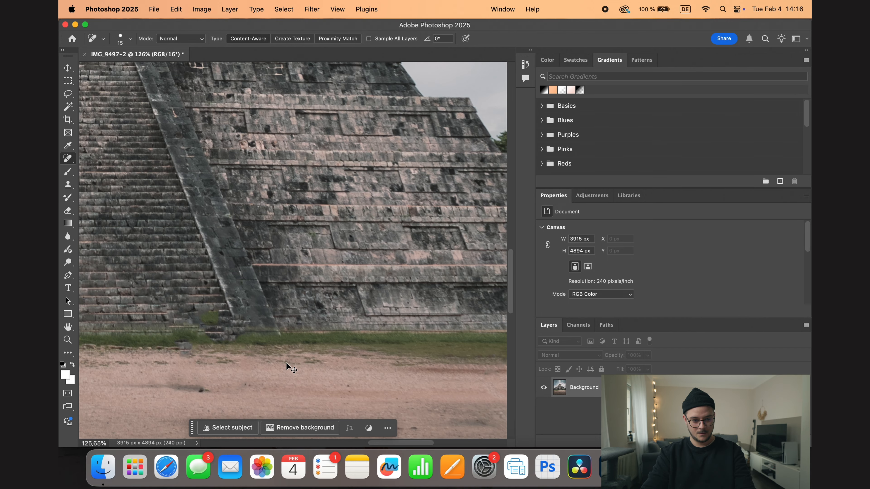
{"action": "scroll", "coordinate": [286, 362], "scroll_direction": "left", "scroll_amount": 15}
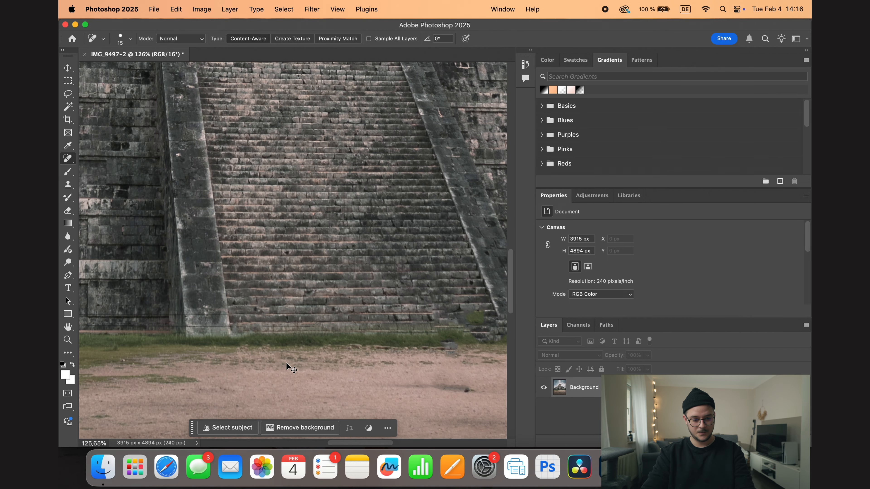
{"action": "scroll", "coordinate": [285, 362], "scroll_direction": "up", "scroll_amount": 5}
{"action": "scroll", "coordinate": [324, 253], "scroll_direction": "left", "scroll_amount": 10}
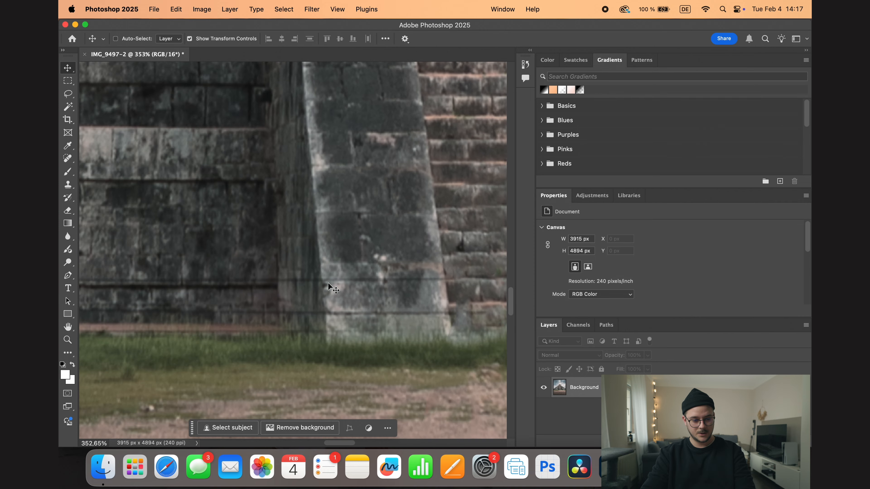
{"action": "scroll", "coordinate": [319, 289], "scroll_direction": "left", "scroll_amount": 15}
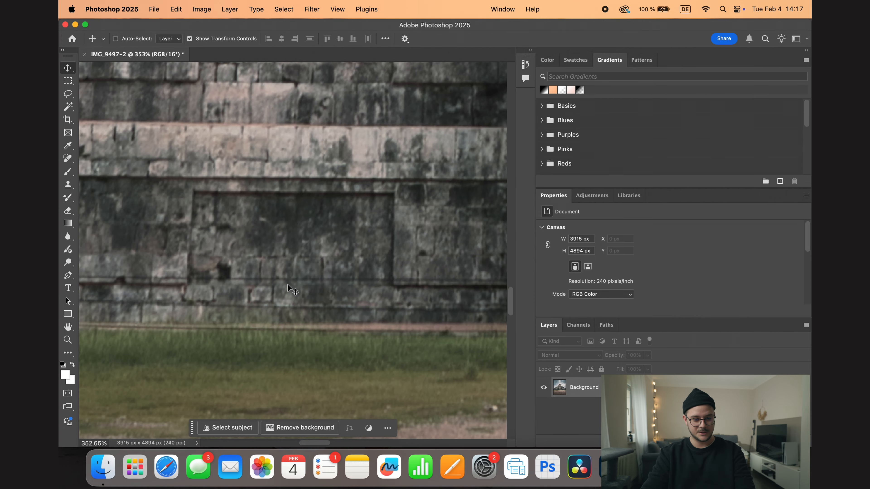
{"action": "scroll", "coordinate": [343, 295], "scroll_direction": "down", "scroll_amount": 10}
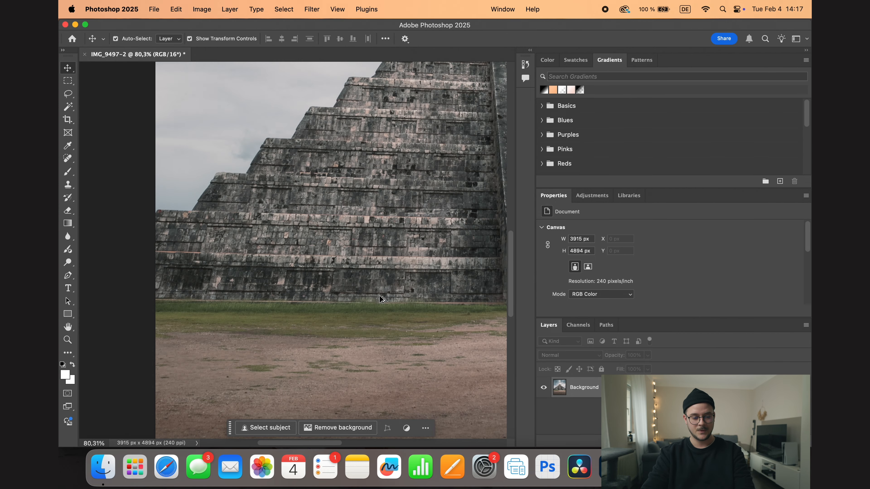
{"action": "scroll", "coordinate": [380, 299], "scroll_direction": "down", "scroll_amount": 1}
{"action": "scroll", "coordinate": [378, 300], "scroll_direction": "right", "scroll_amount": 5}
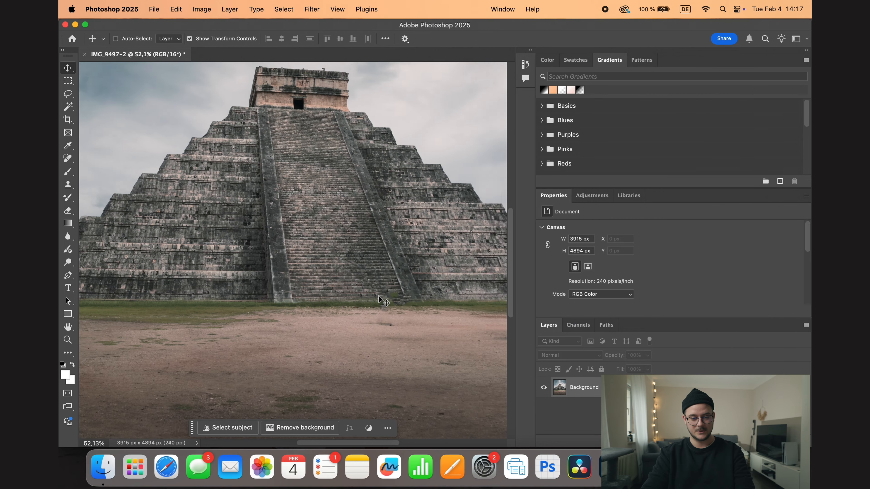
{"action": "scroll", "coordinate": [378, 300], "scroll_direction": "down", "scroll_amount": 8}
{"action": "scroll", "coordinate": [378, 300], "scroll_direction": "up", "scroll_amount": 10}
{"action": "scroll", "coordinate": [379, 300], "scroll_direction": "down", "scroll_amount": 5}
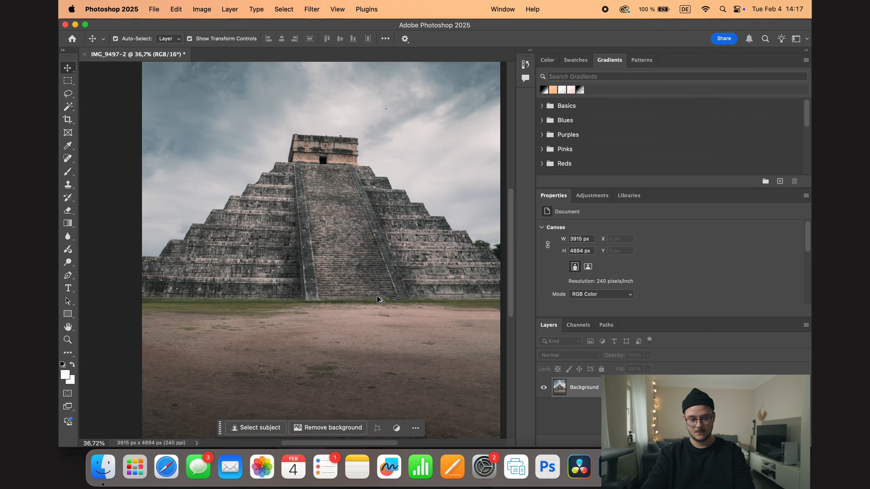
{"action": "scroll", "coordinate": [378, 300], "scroll_direction": "down", "scroll_amount": 1}
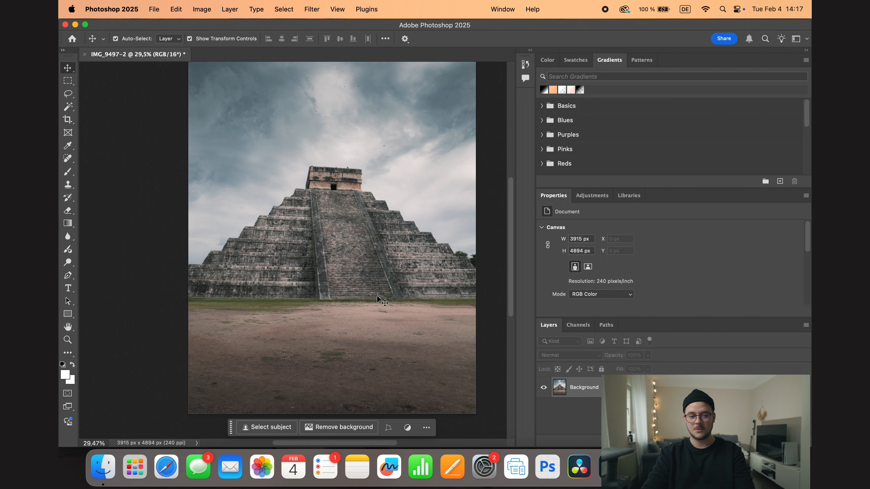
{"action": "scroll", "coordinate": [382, 300], "scroll_direction": "up", "scroll_amount": 3}
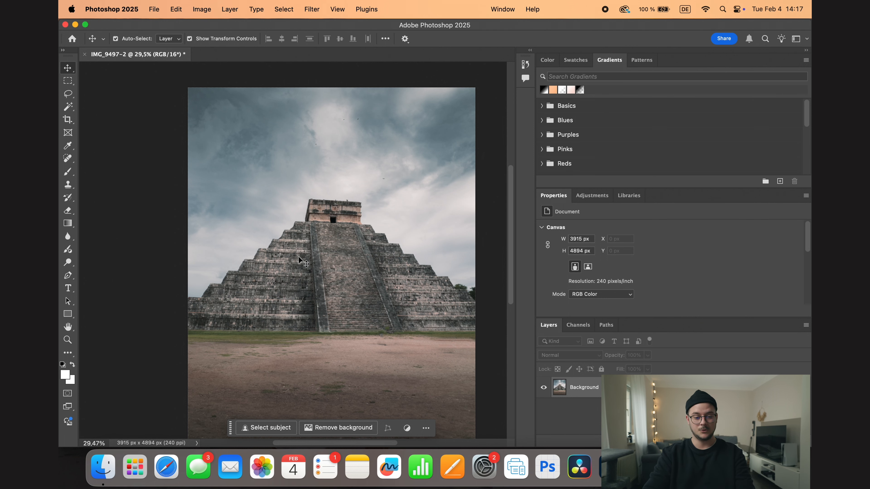
{"action": "scroll", "coordinate": [404, 349], "scroll_direction": "down", "scroll_amount": 1}
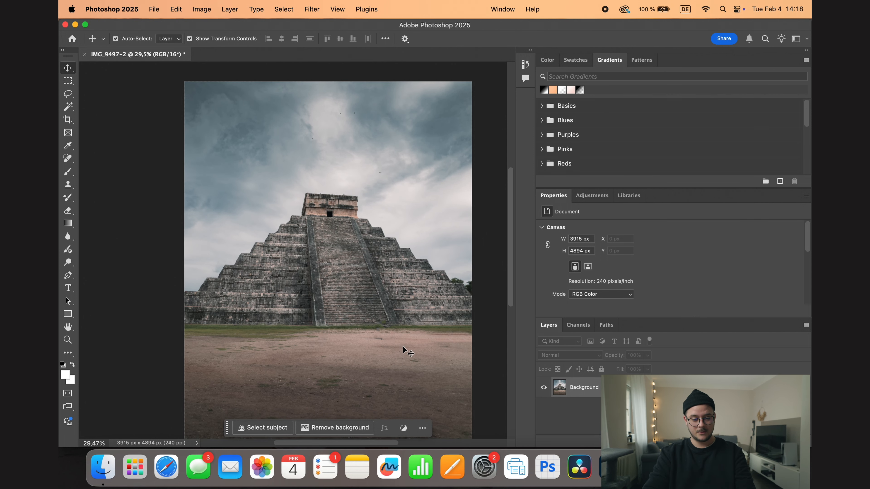
Save the retouched pyramid photo and close Photoshop's window to return to Lightroom Classic
{"action": "key", "text": "super+s"}
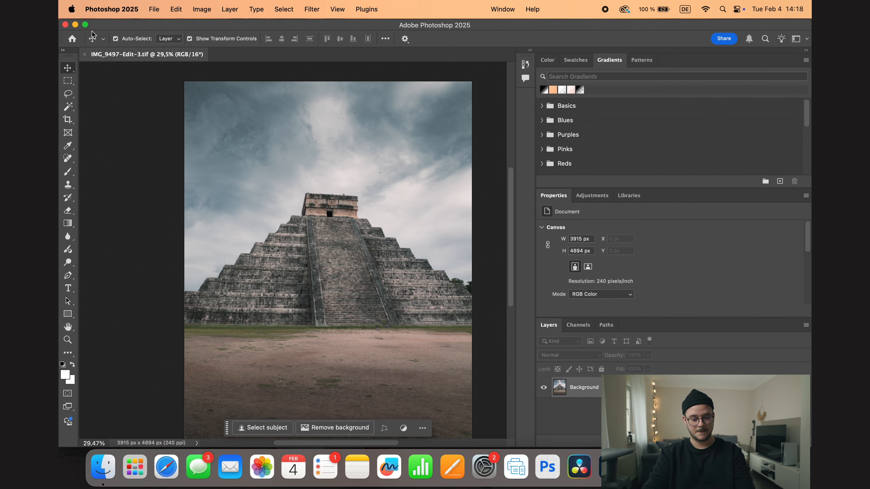
{"action": "left_click", "coordinate": [65, 25]}
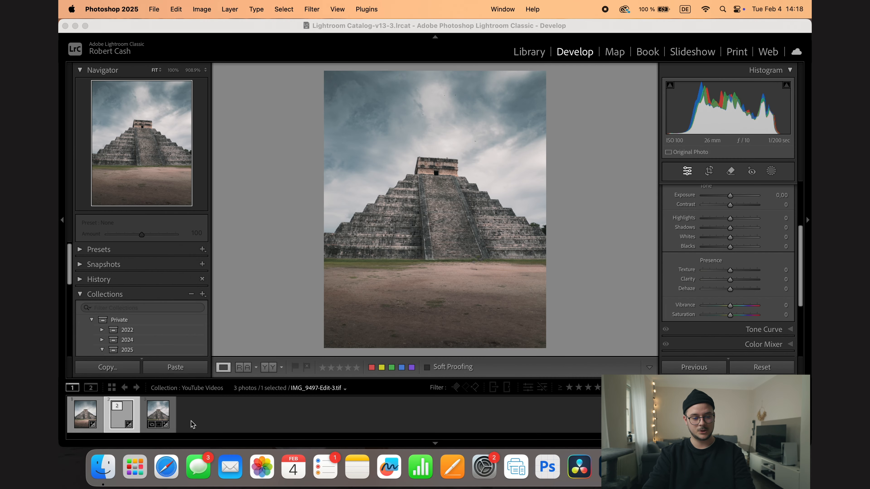